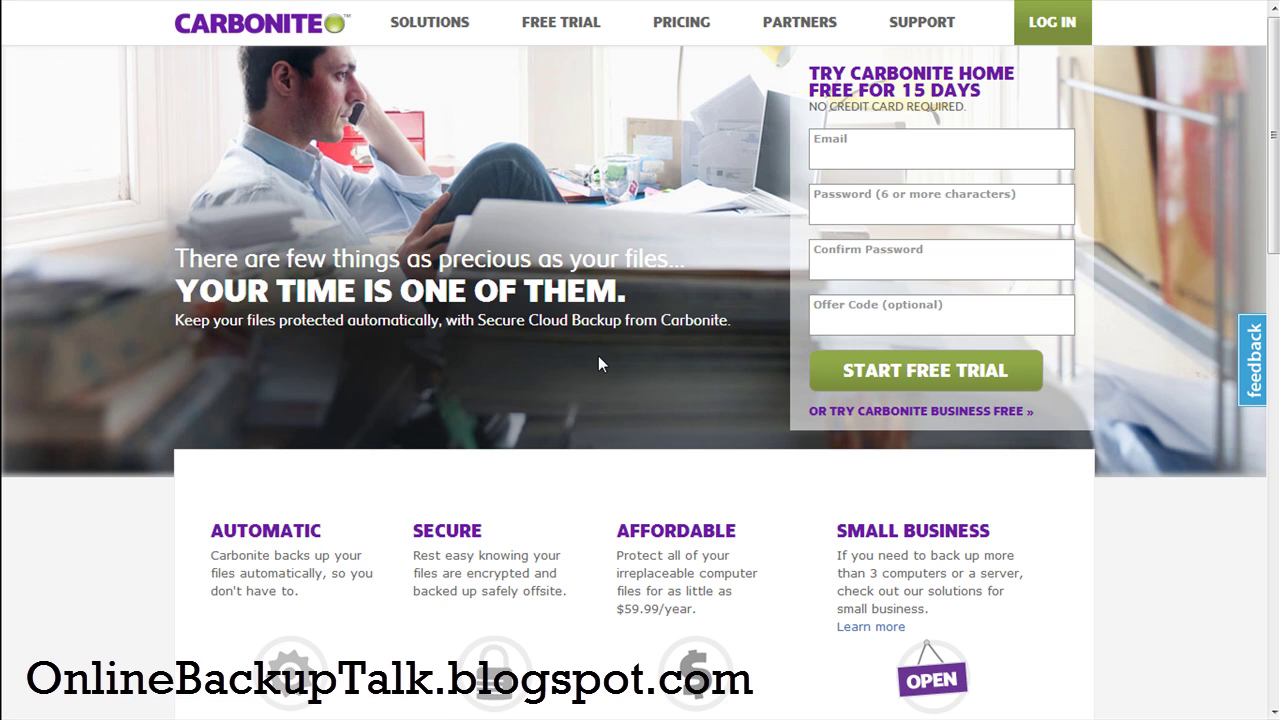
Step: Sign up for the 15-day Carbonite Home trial with e-mail and account password, answering the referral survey with TV Ad
left_click(843, 158)
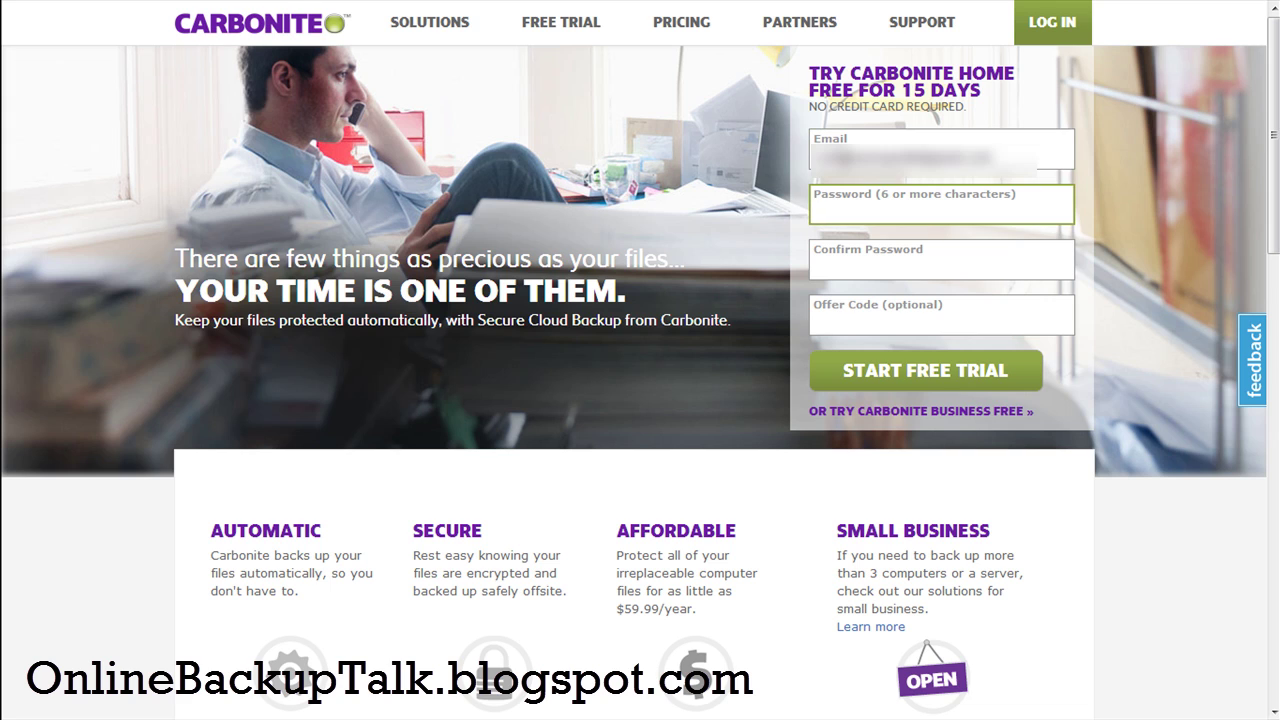
type("••••••")
type("••")
key("Tab")
type("••••••••")
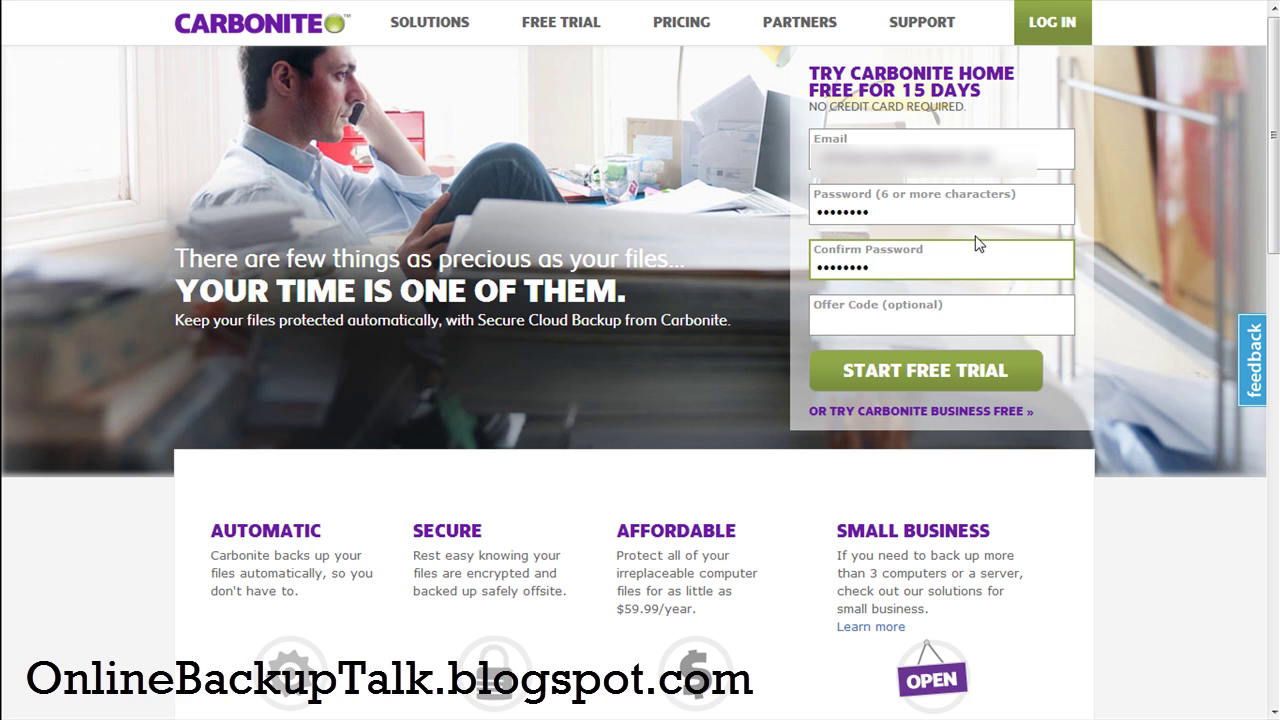
left_click(878, 388)
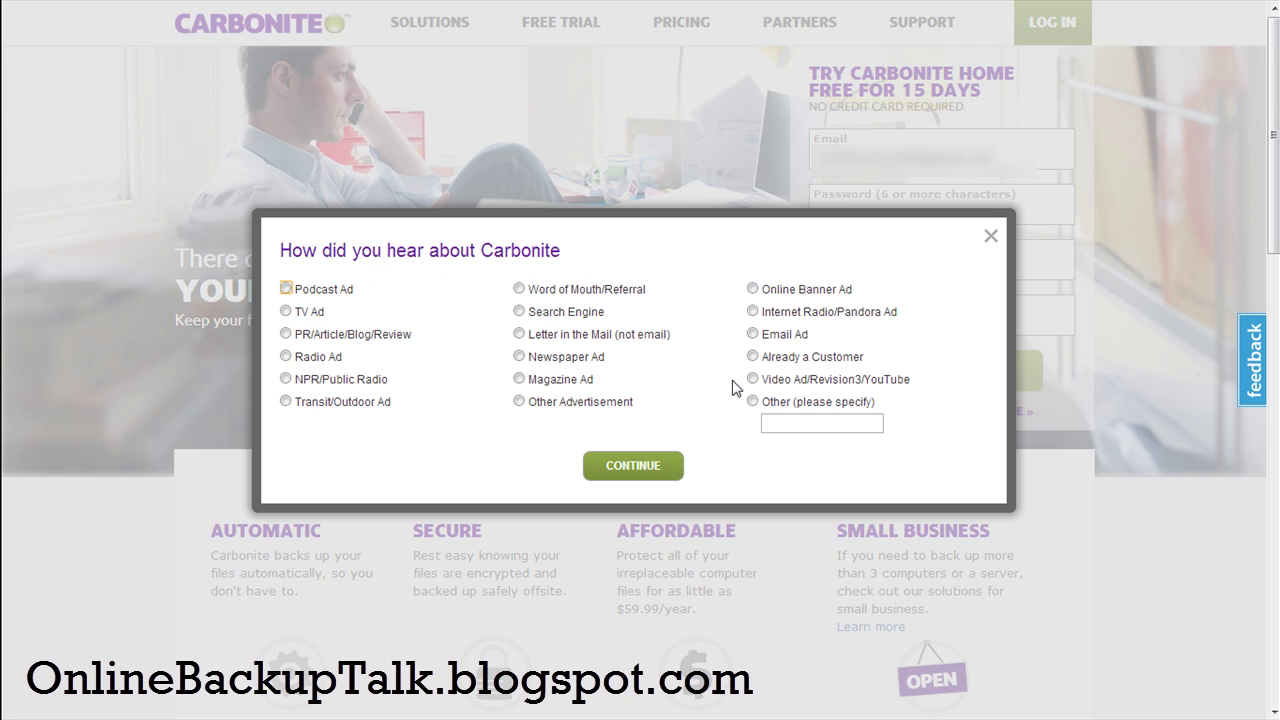
left_click(285, 312)
left_click(633, 474)
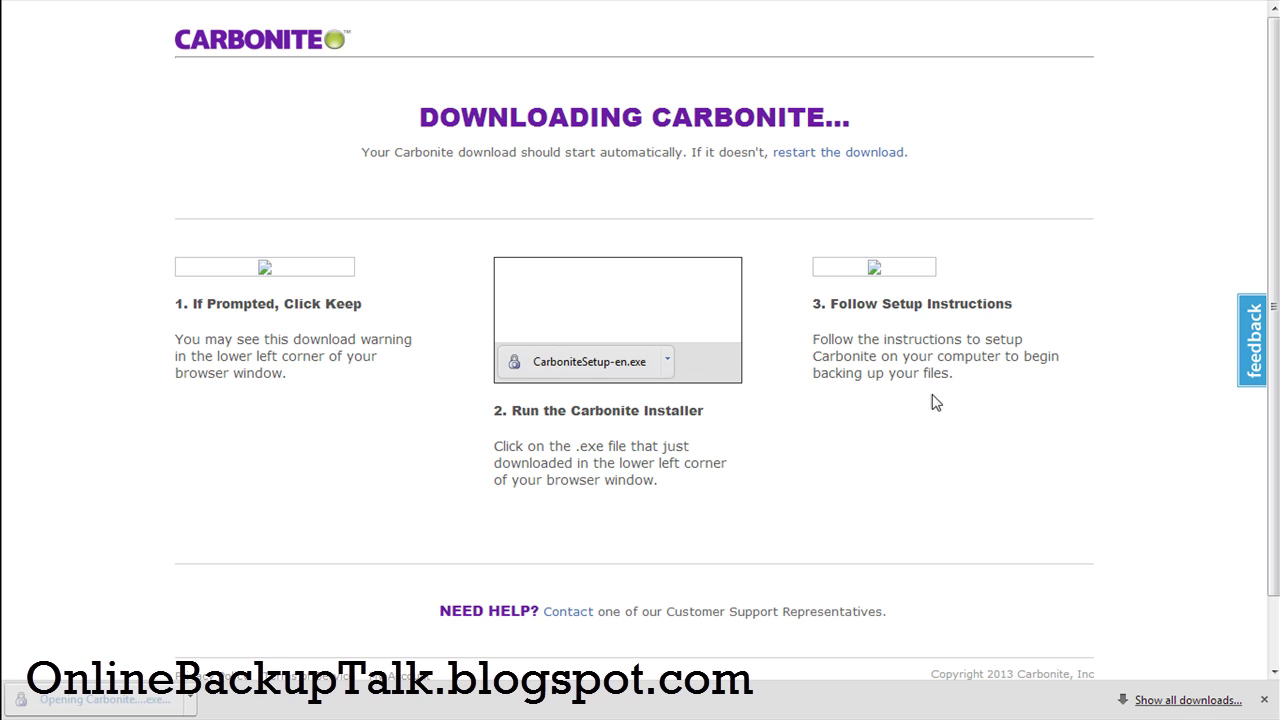
Step: Review the download instructions and accept the Terms of Service in the Carbonite installer
scroll(1000, 520, "down", 1)
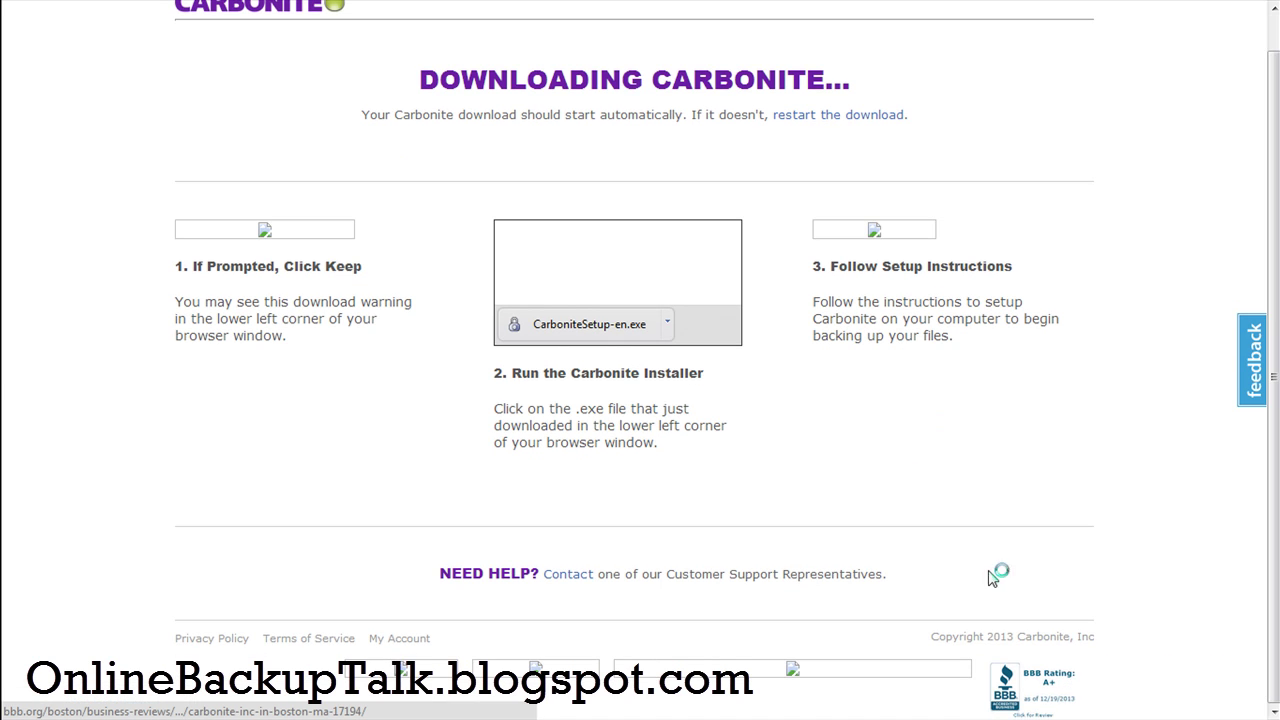
scroll(1272, 330, "up", 1)
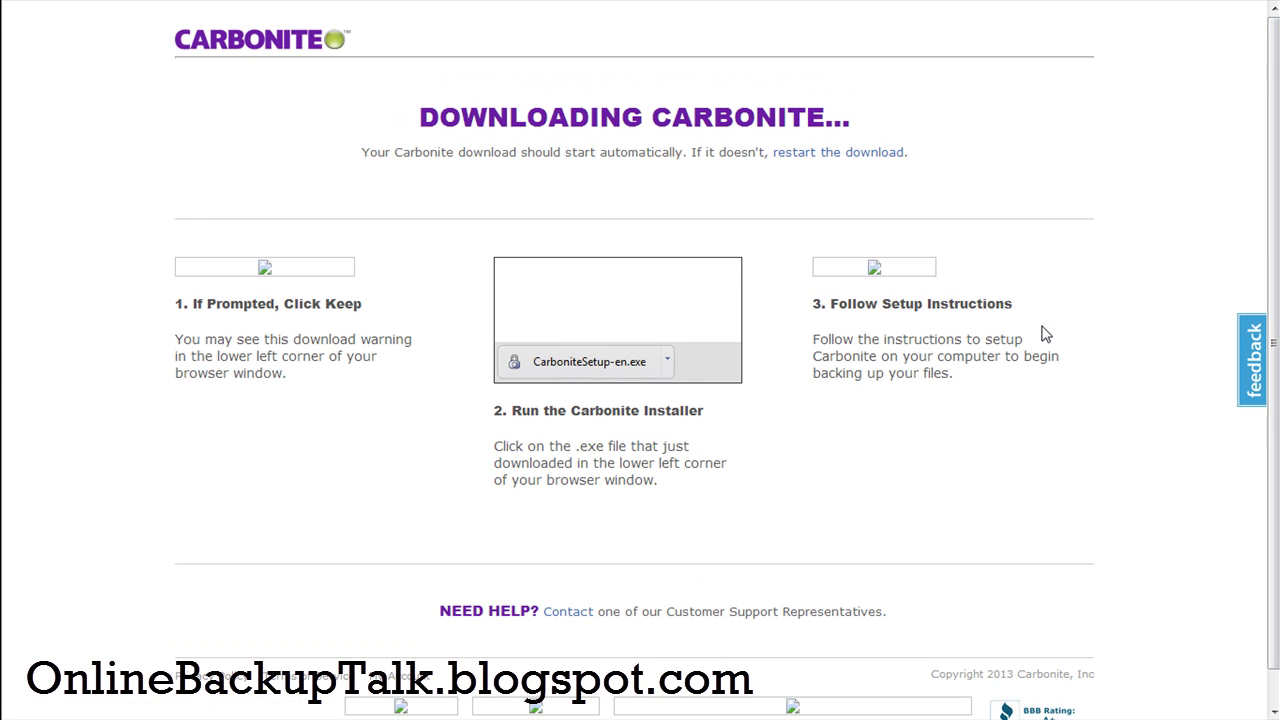
scroll(1272, 320, "down", 1)
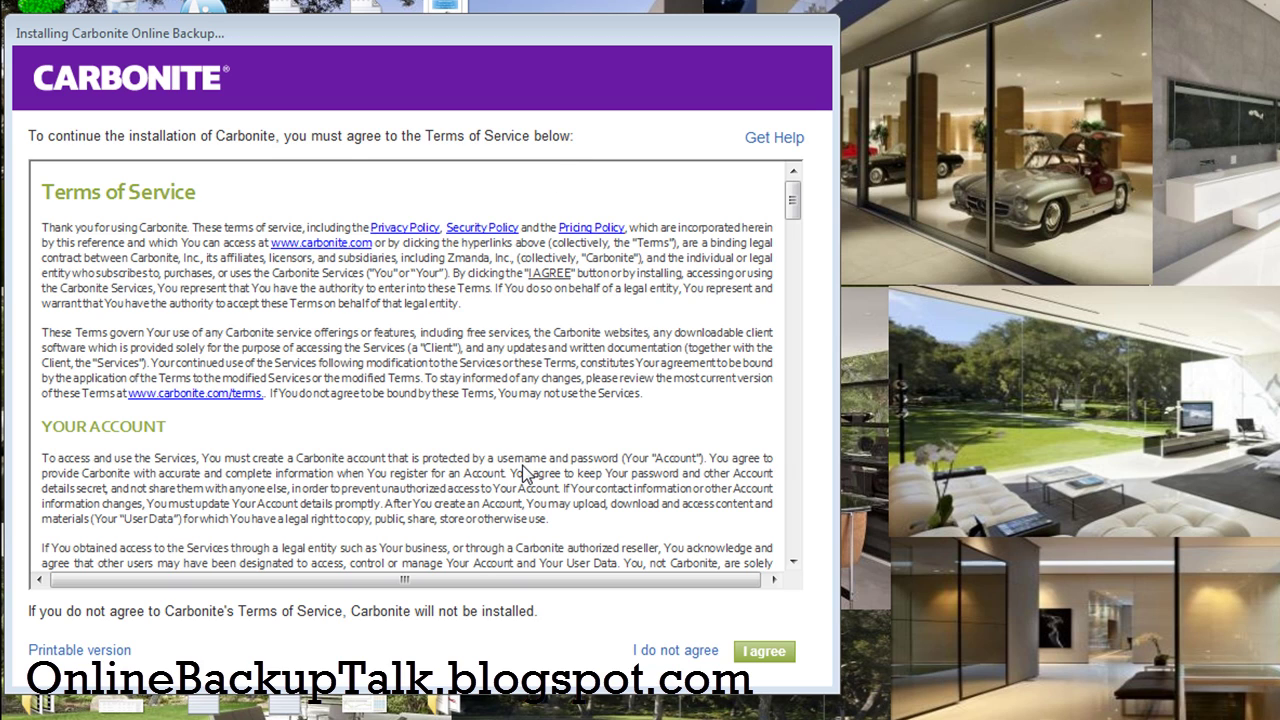
left_click(766, 651)
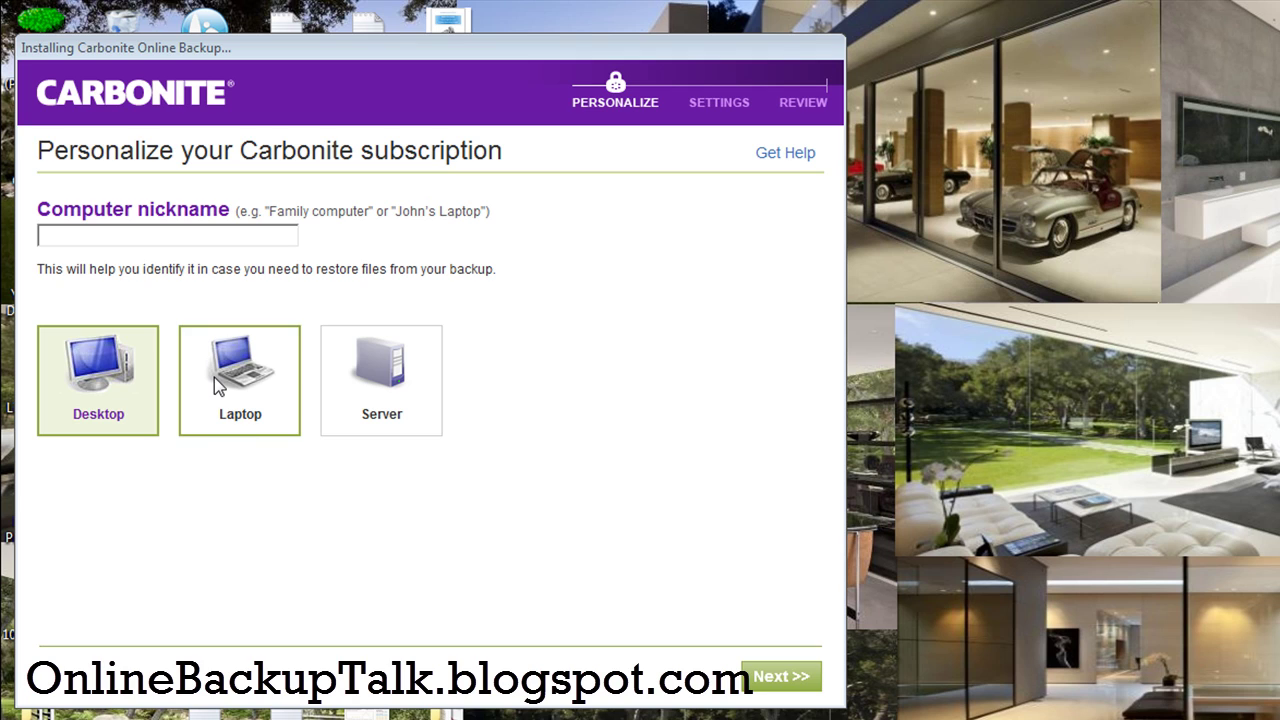
Step: Enter the computer nickname, choose Laptop as the computer type and continue to the backup settings
left_click(226, 238)
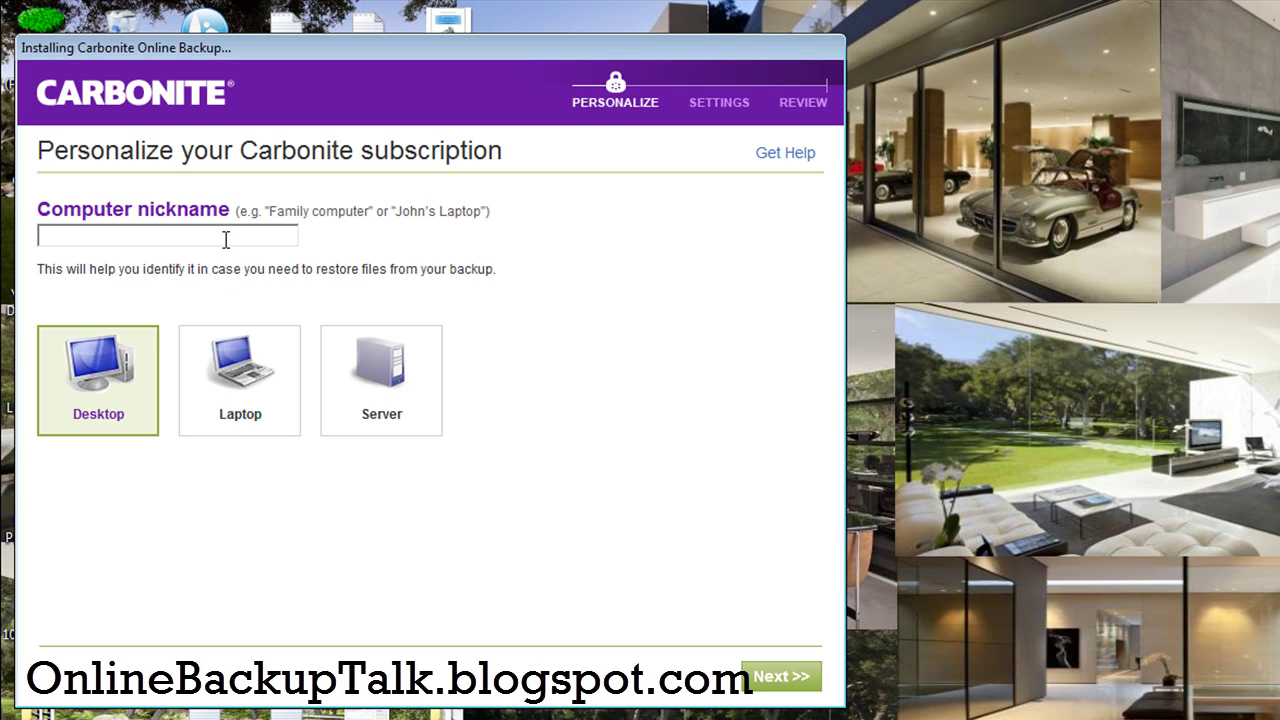
type("Joseph")
left_click(245, 415)
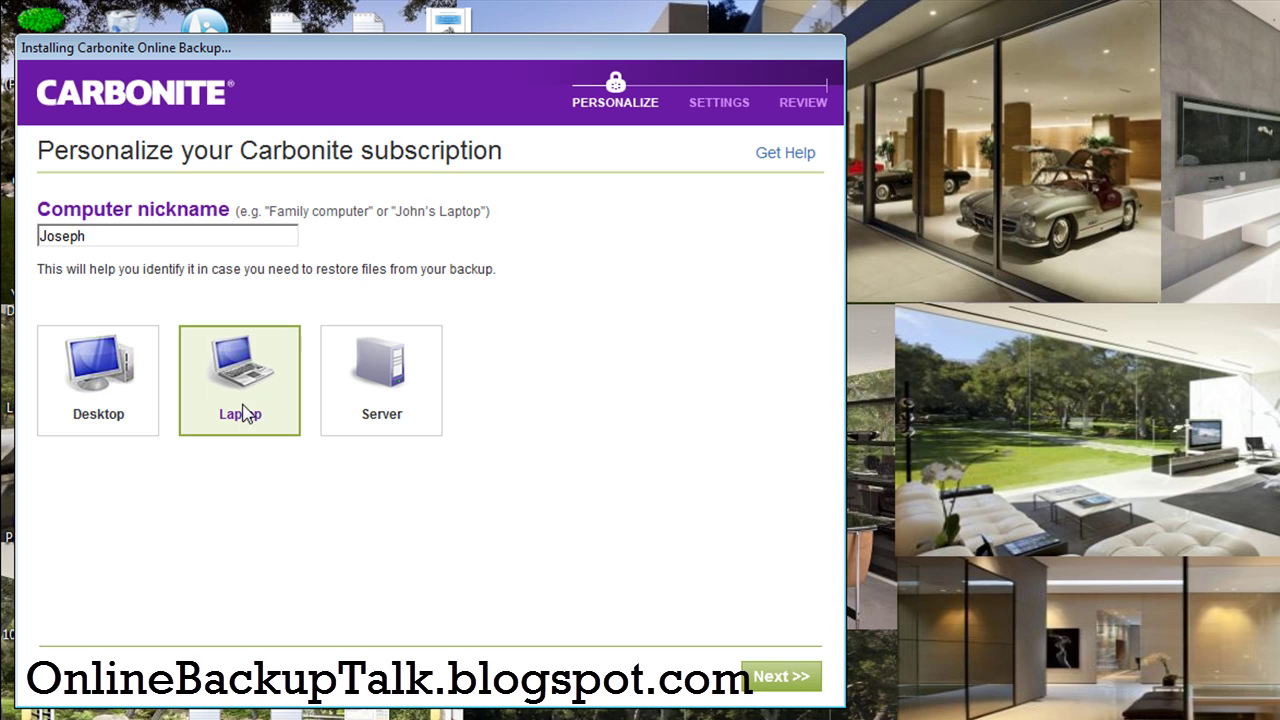
left_click(95, 395)
left_click(243, 418)
left_click(385, 425)
left_click(220, 423)
left_click(788, 682)
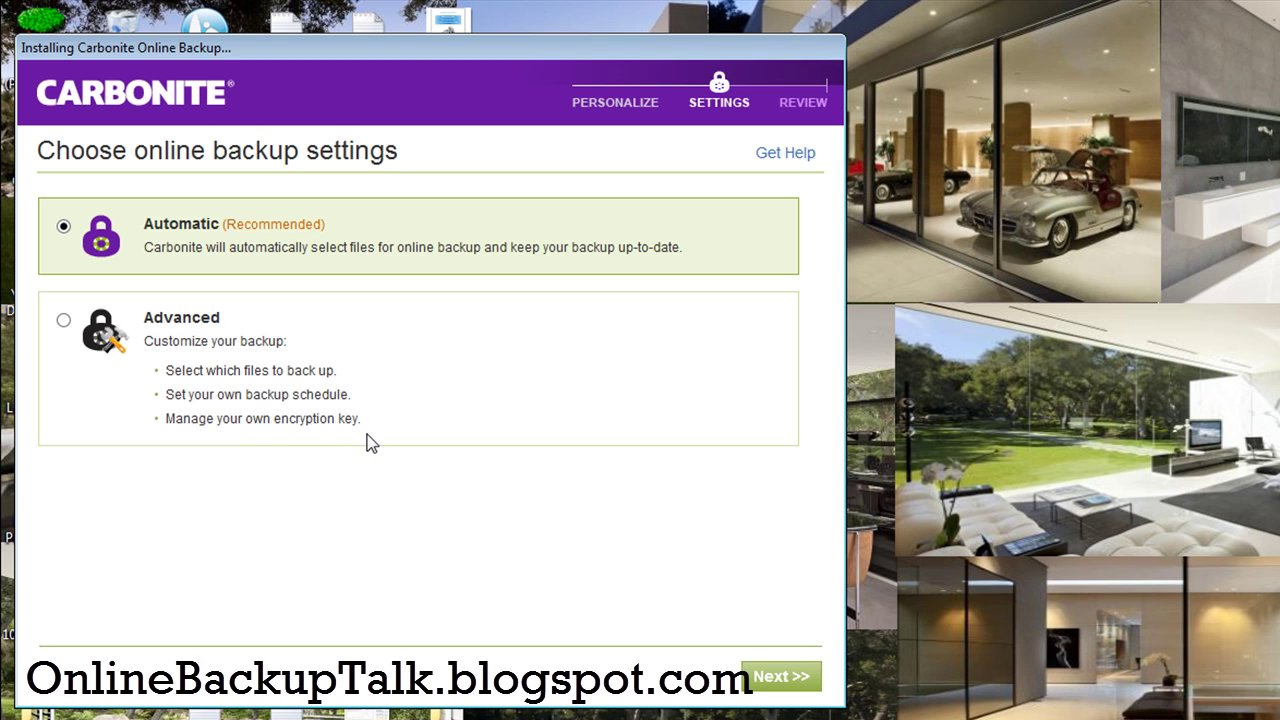
Step: Keep the Automatic backup settings, go through the review pages and start the backup
left_click(763, 684)
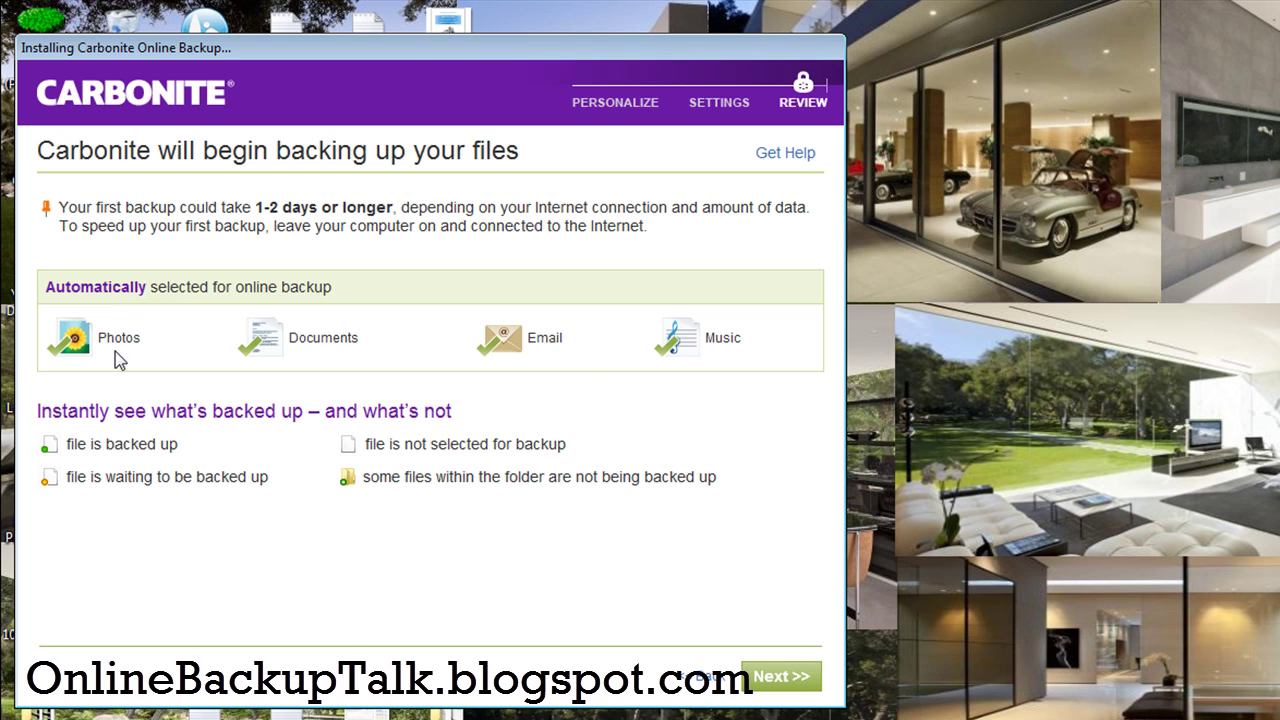
left_click(781, 676)
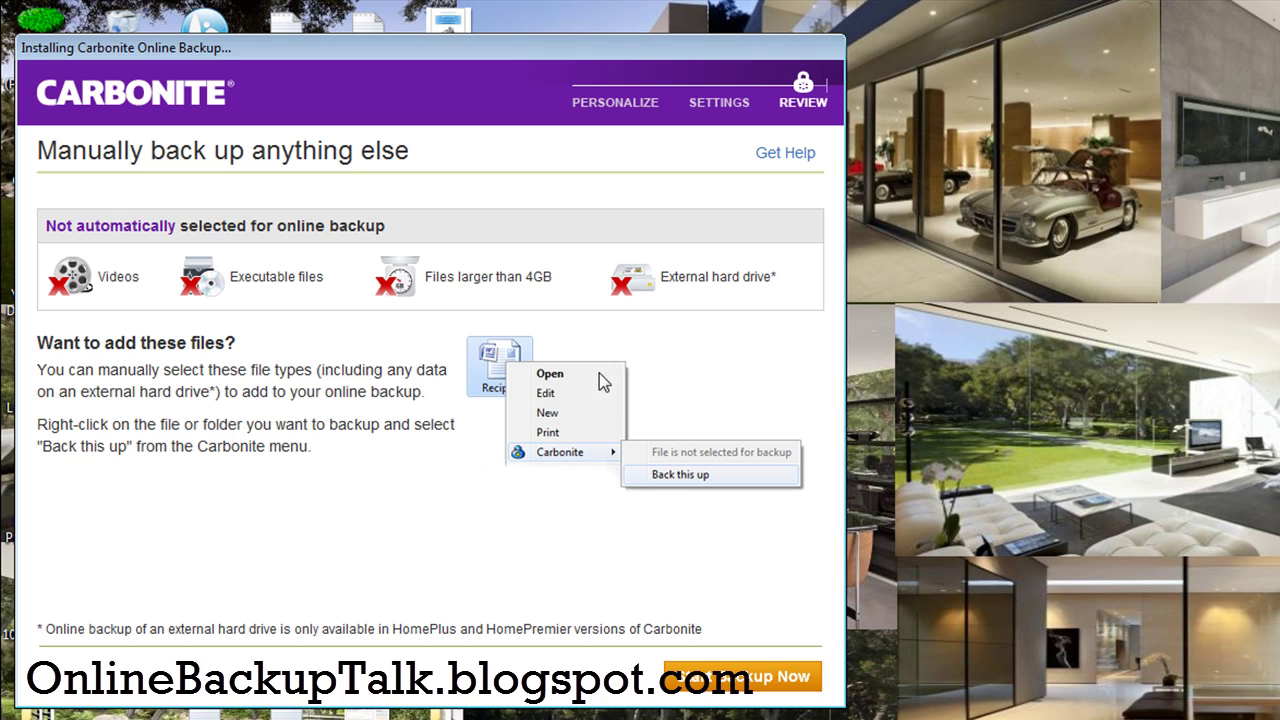
left_click(729, 689)
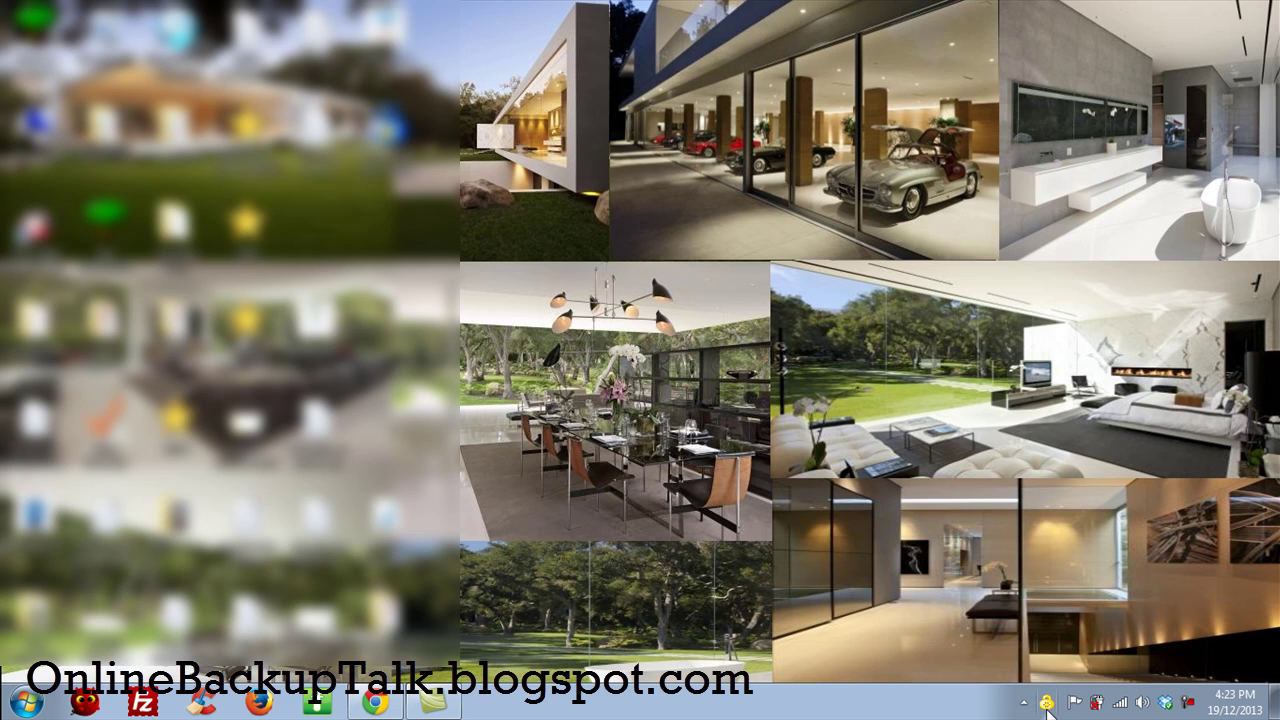
Step: Open the Carbonite InfoCenter, switch Online Backup off and close the window
mouse_move(1047, 706)
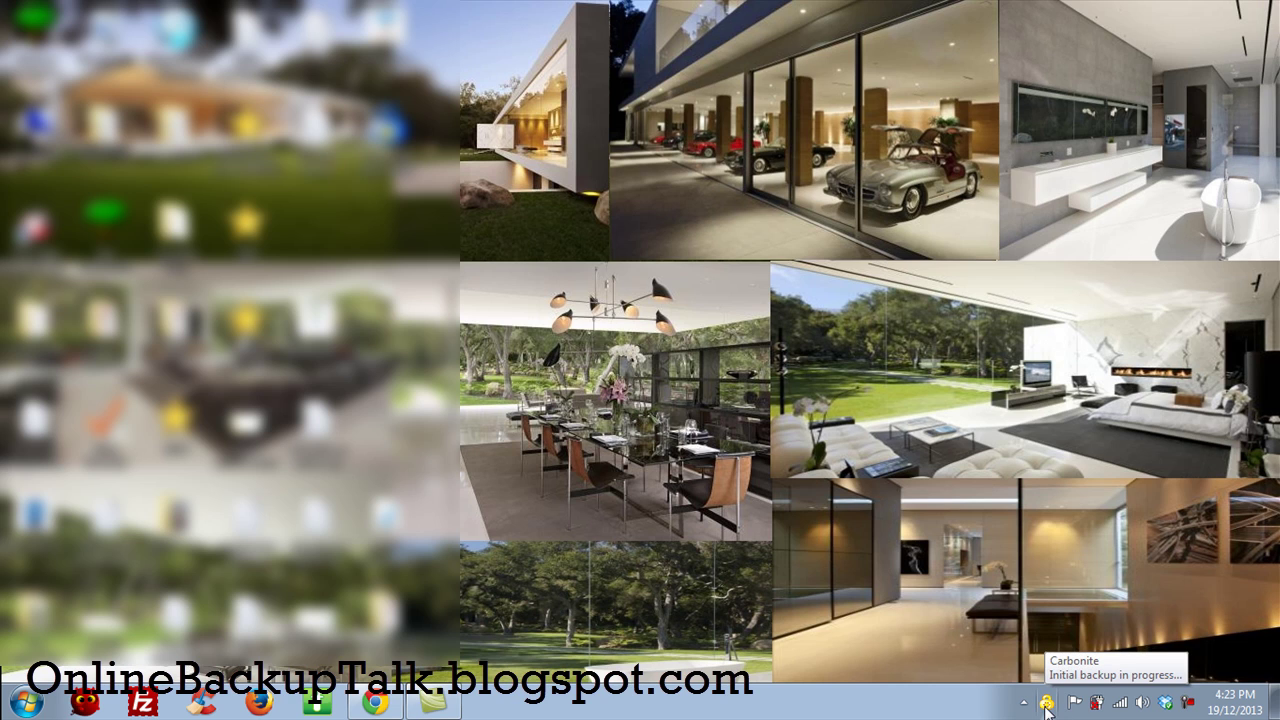
double_click(1047, 706)
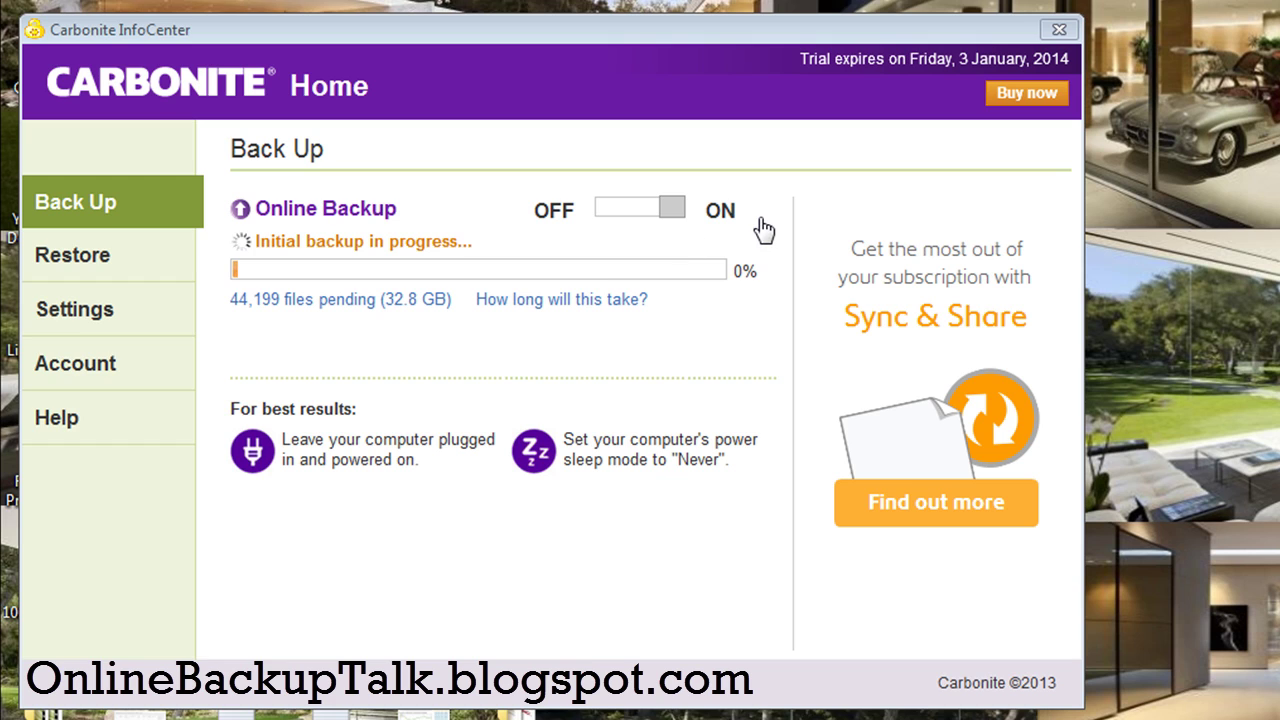
left_click(674, 212)
left_click_drag(674, 212, 591, 212)
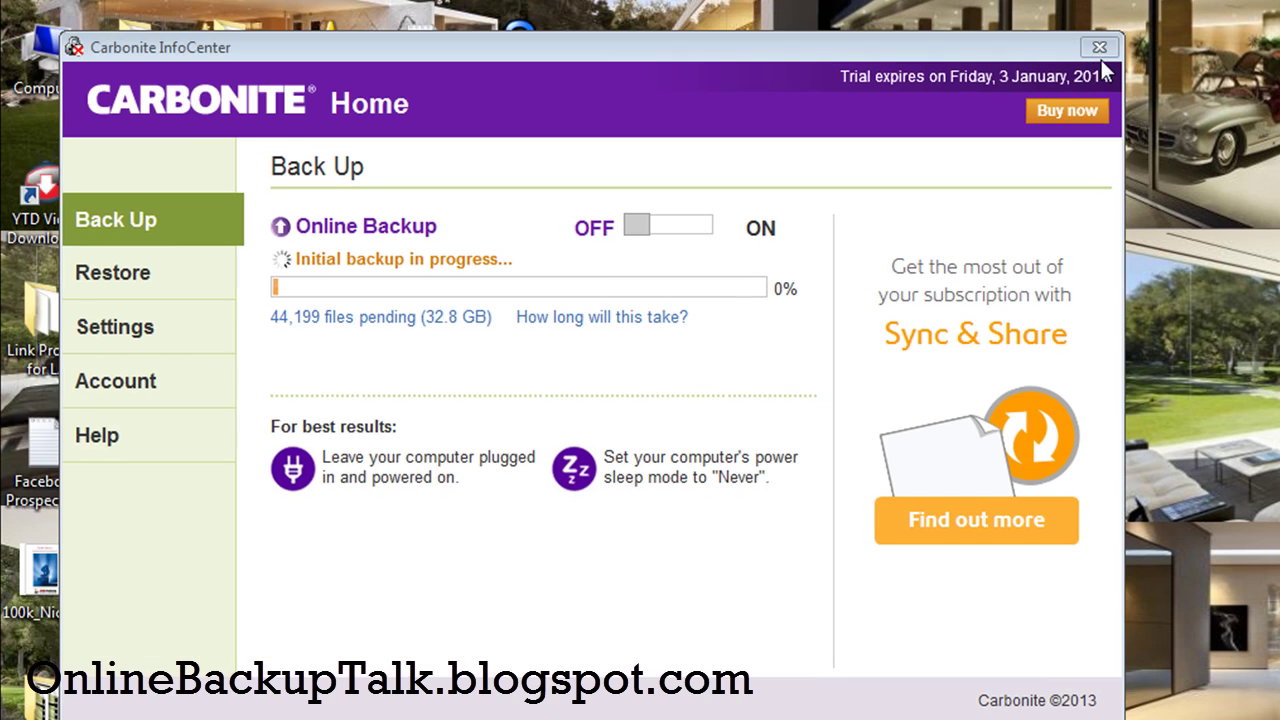
left_click(1099, 46)
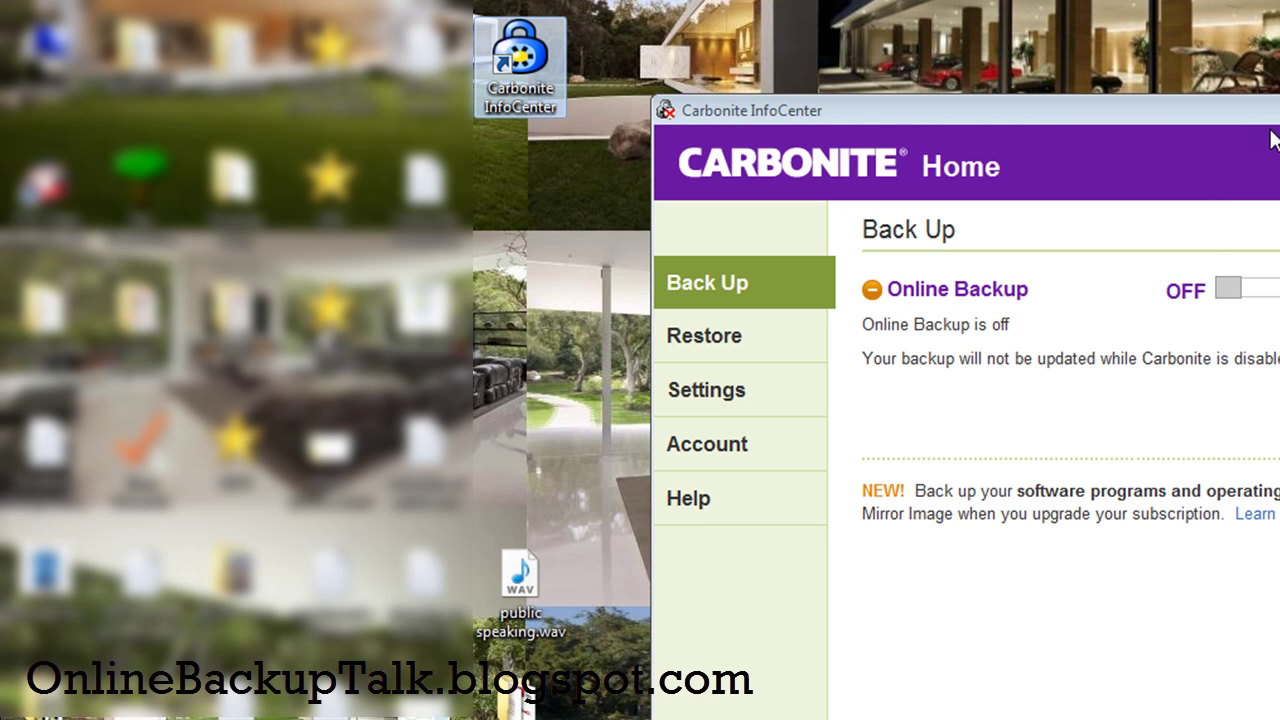
Step: Switch Online Backup on again and close the InfoCenter
left_click_drag(1268, 112, 678, 52)
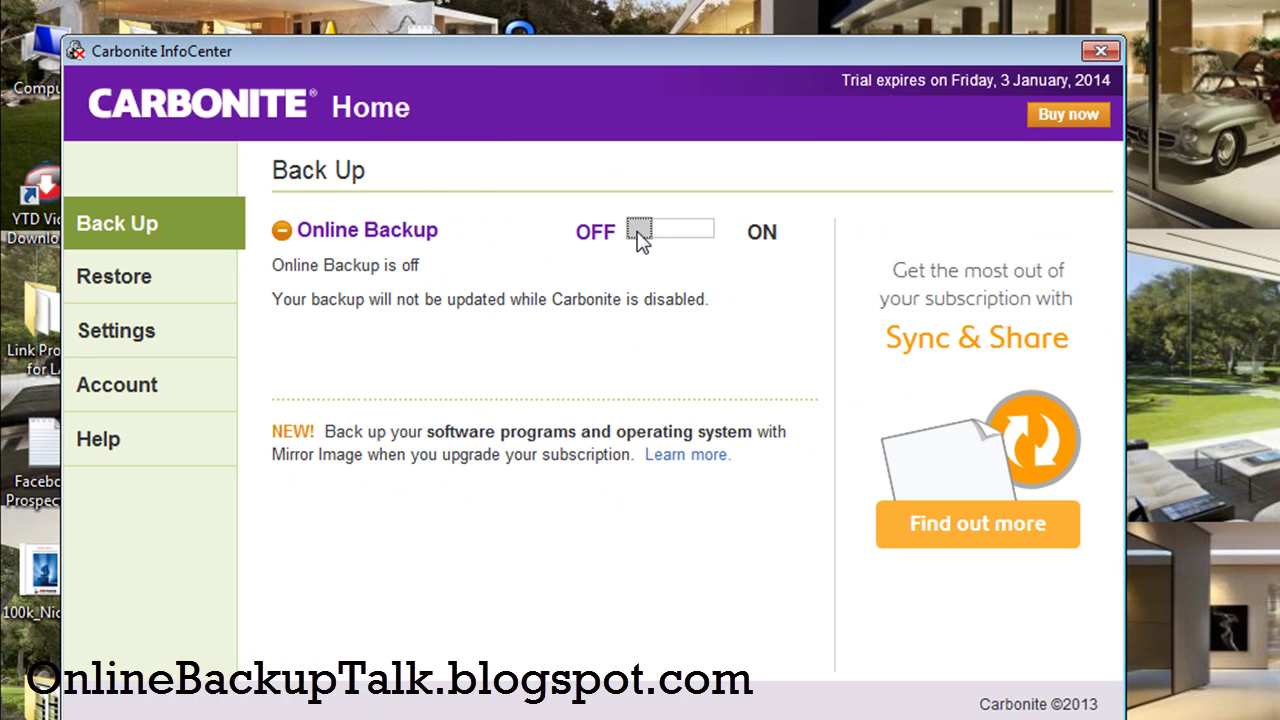
left_click_drag(638, 232, 803, 257)
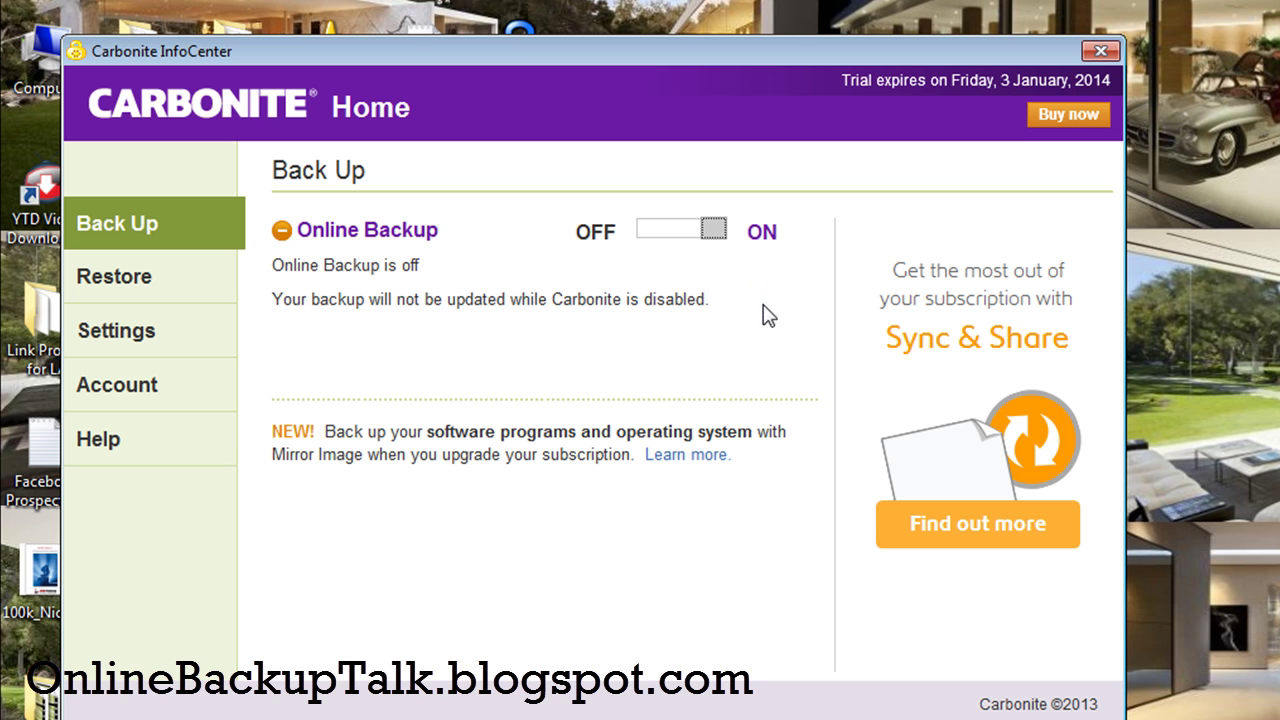
left_click(1101, 52)
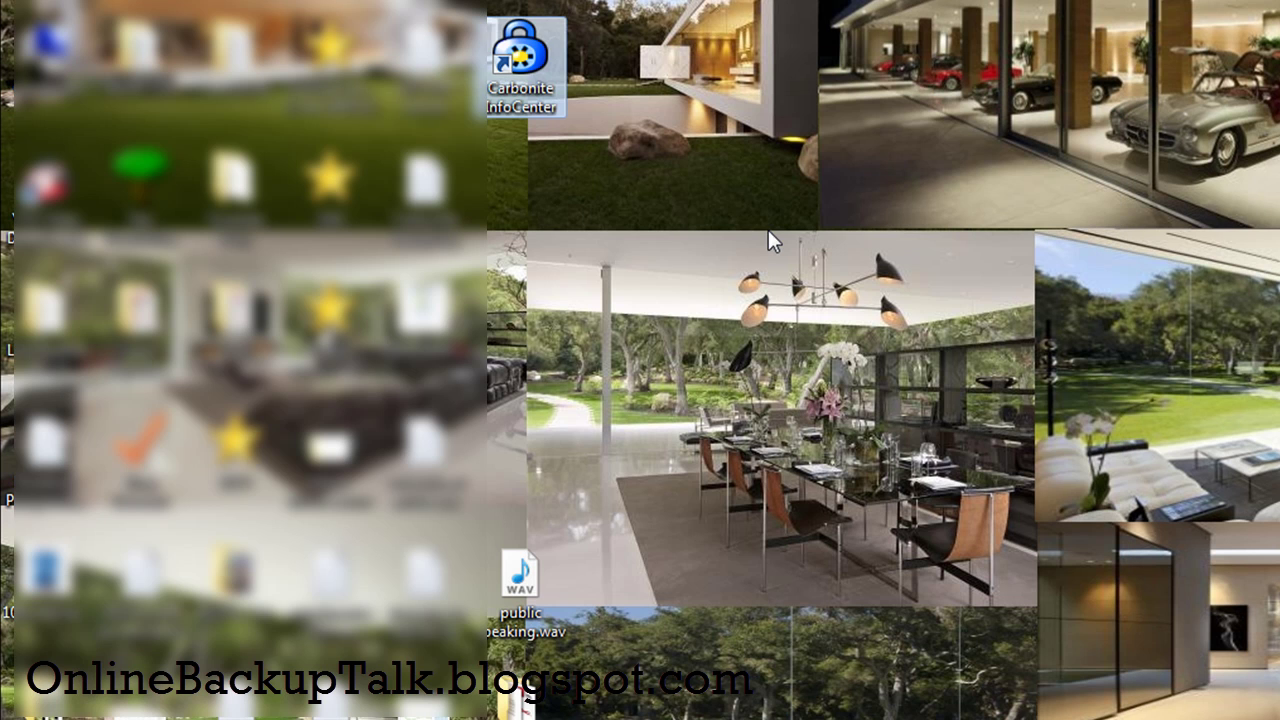
Step: Reopen the Carbonite InfoCenter from the desktop and reposition its window
left_click(537, 72)
key("Return")
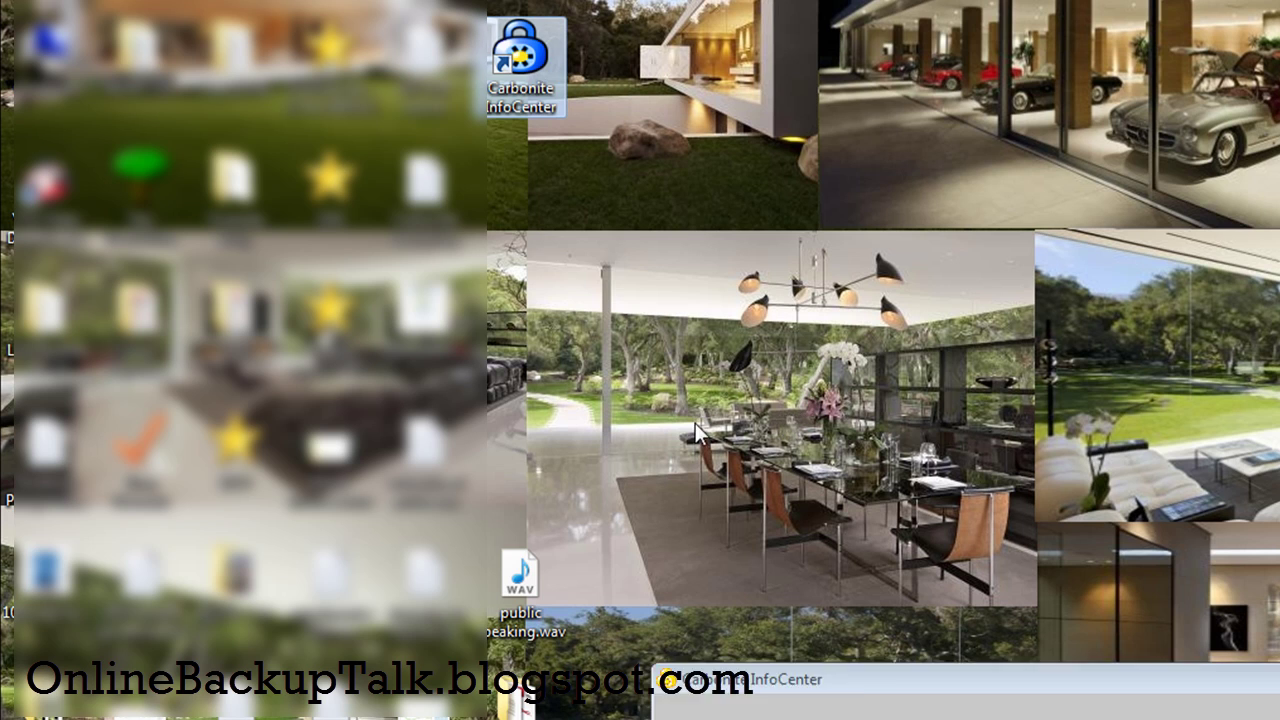
left_click_drag(1044, 140, 402, 90)
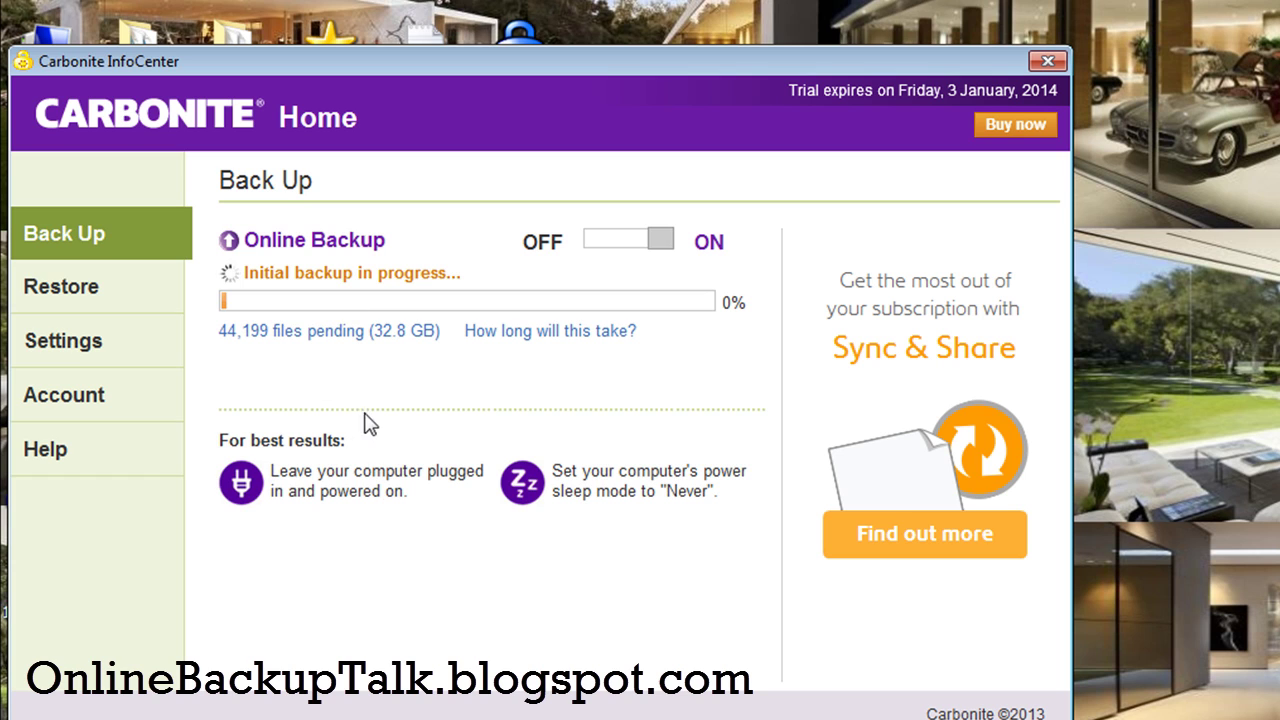
Step: Use Search and restore to look for "market" in the backed-up files and folders
left_click(100, 303)
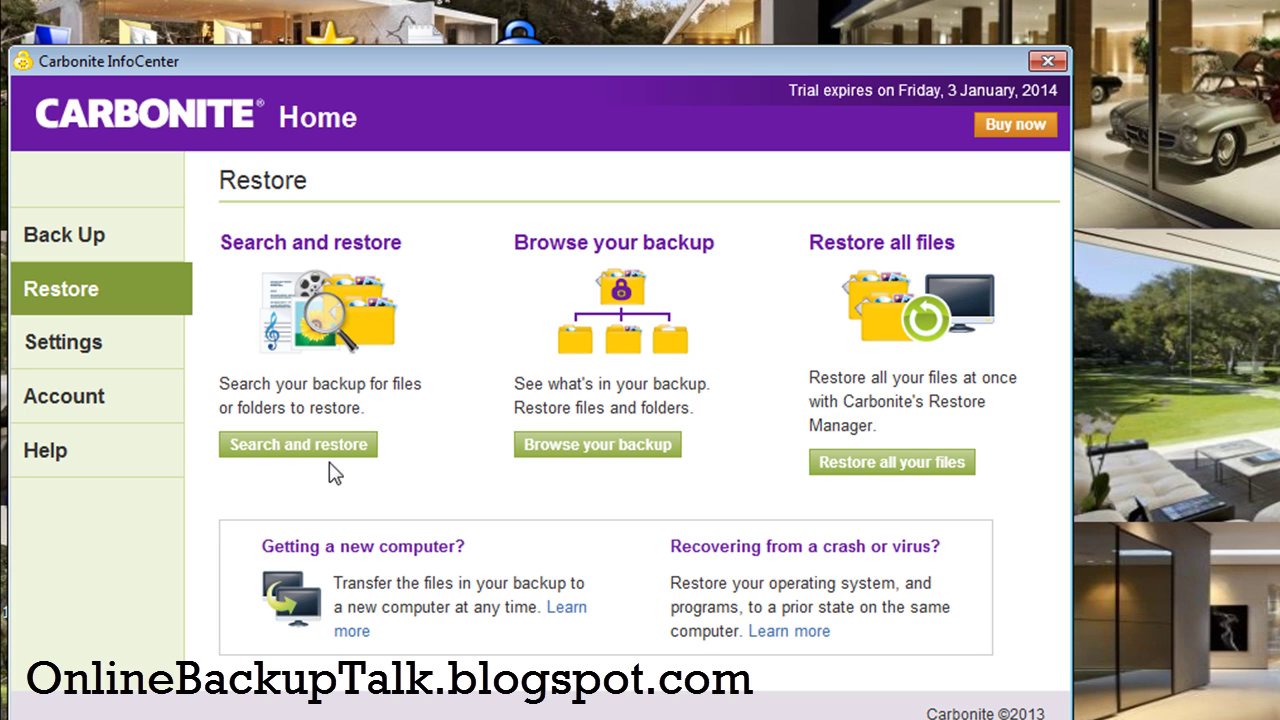
left_click(283, 447)
type("amrekit")
key("BackSpace")
key("BackSpace")
key("BackSpace")
key("BackSpace")
key("BackSpace")
key("BackSpace")
key("BackSpace")
type("mrek")
key("BackSpace")
key("BackSpace")
key("BackSpace")
type("arket")
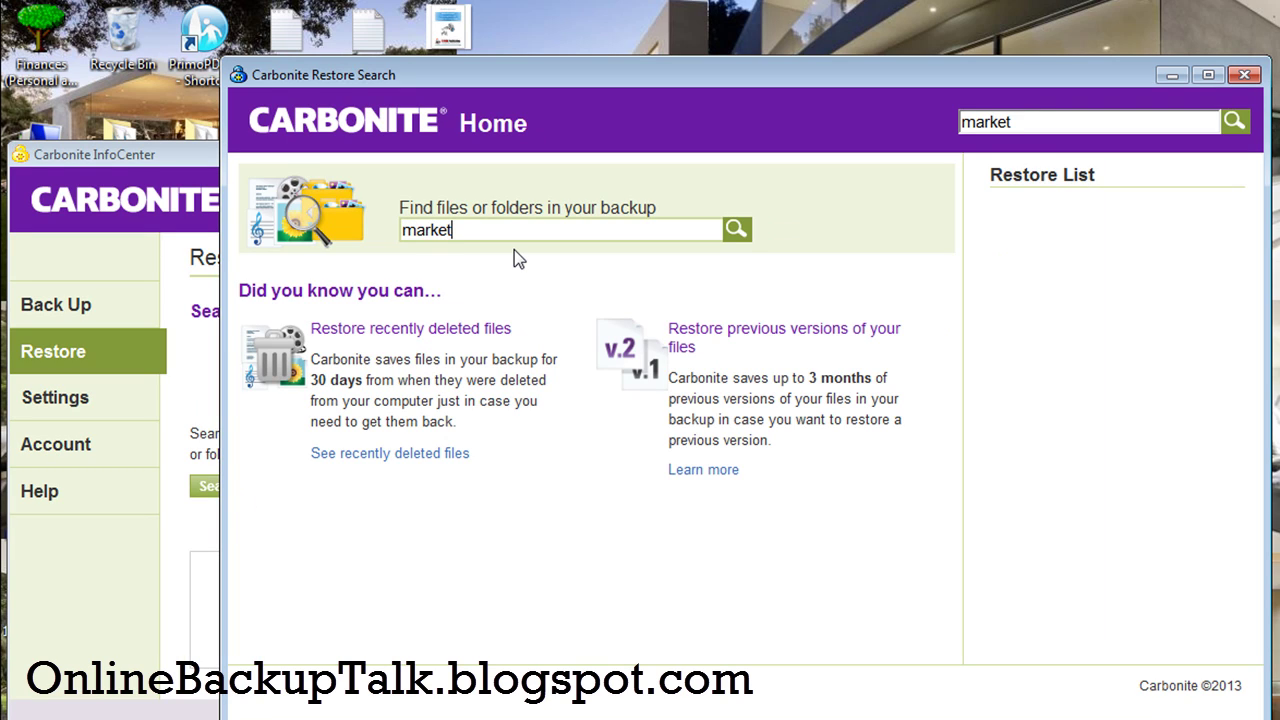
left_click(736, 230)
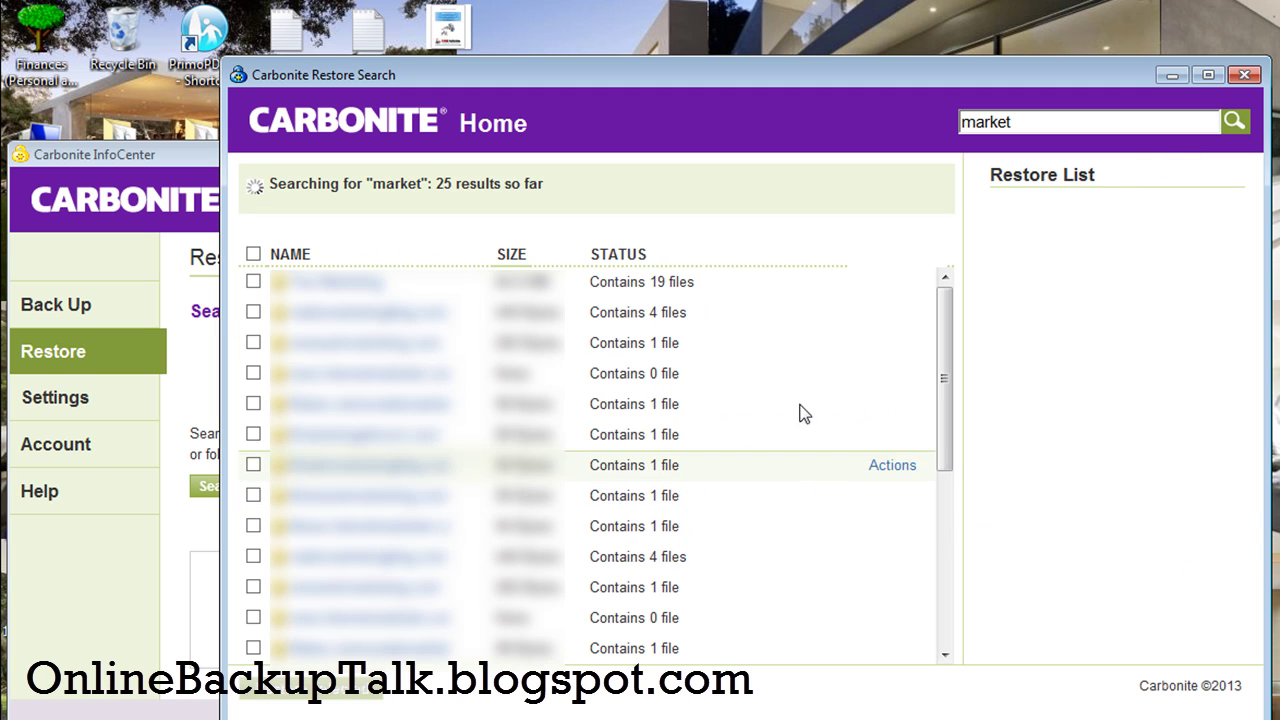
Step: Select the folder containing 4 files just above the 300-file folders in the search results and restore the selection
left_click_drag(943, 390, 938, 534)
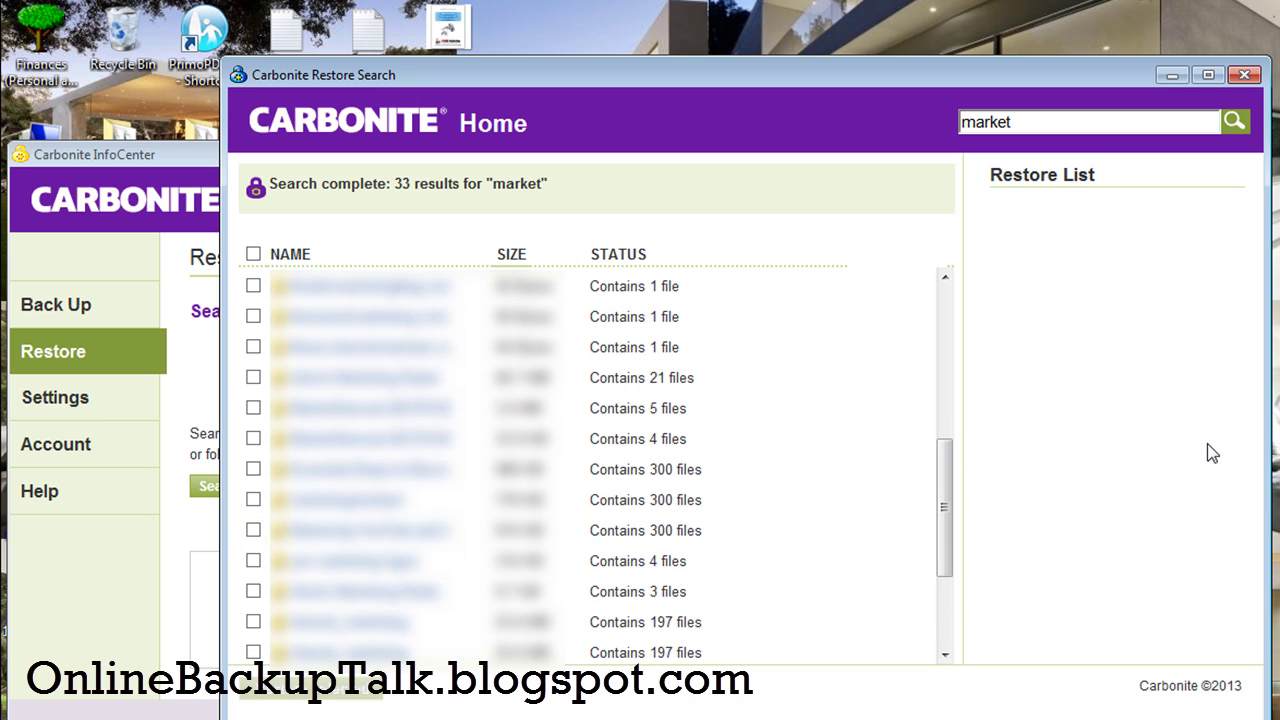
left_click(253, 438)
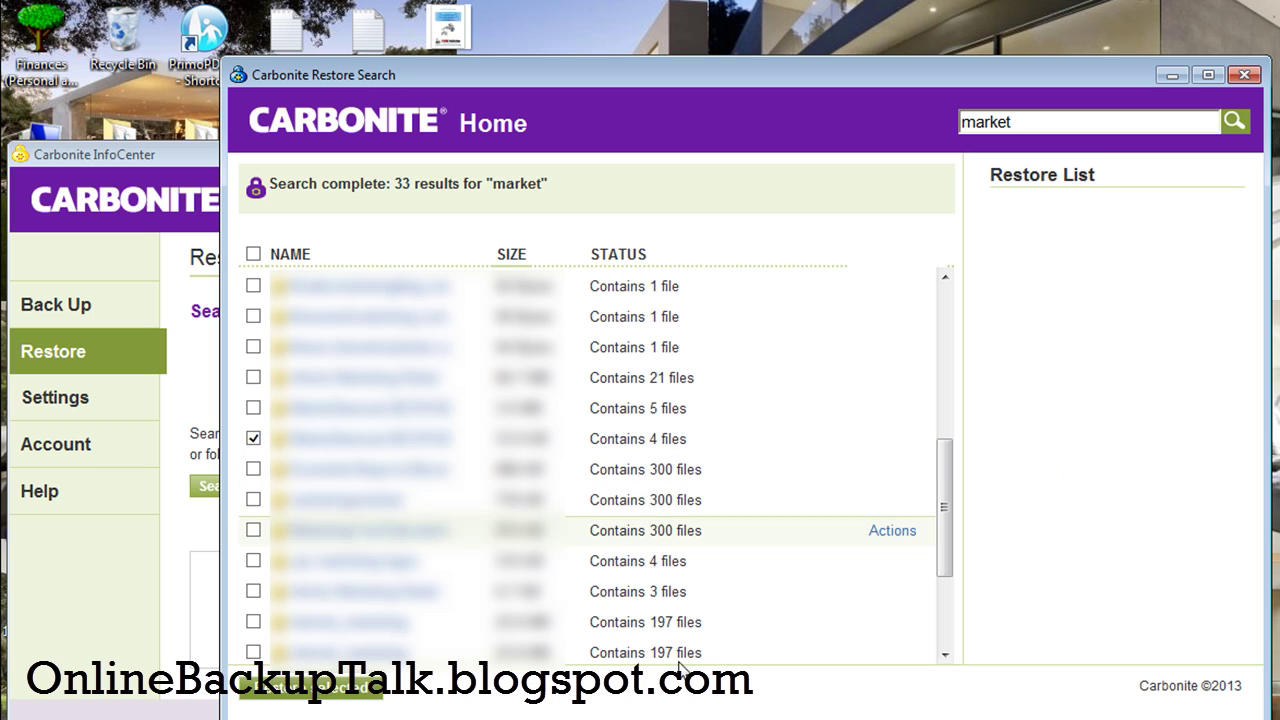
left_click(322, 692)
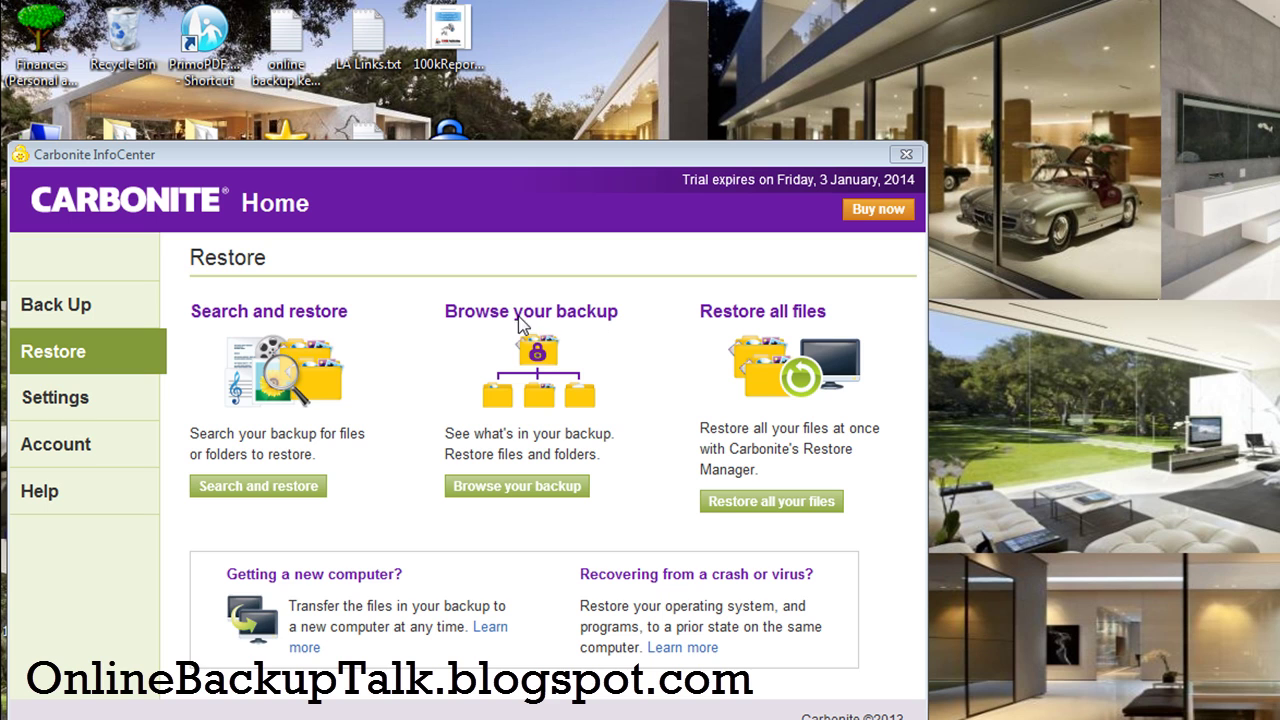
Step: Browse the backup in a maximized window and go up from Backed up Files to the Carbonite Backup Drive
left_click(514, 486)
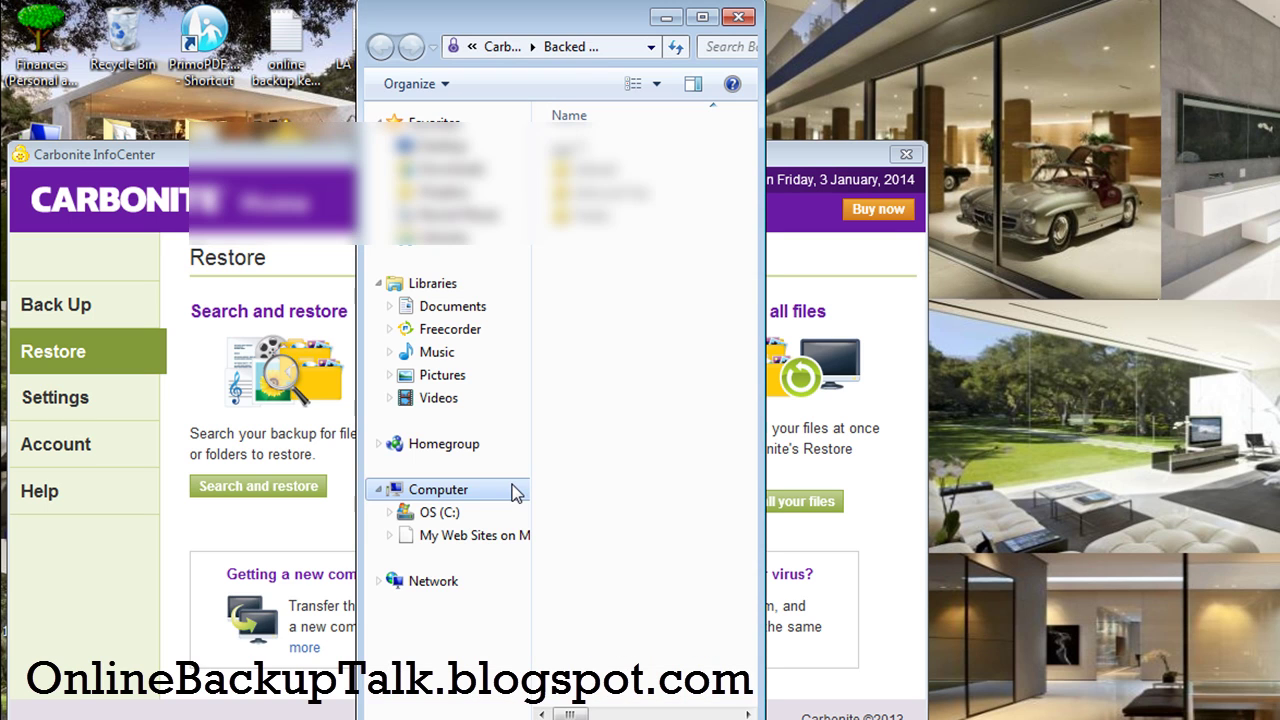
left_click(700, 17)
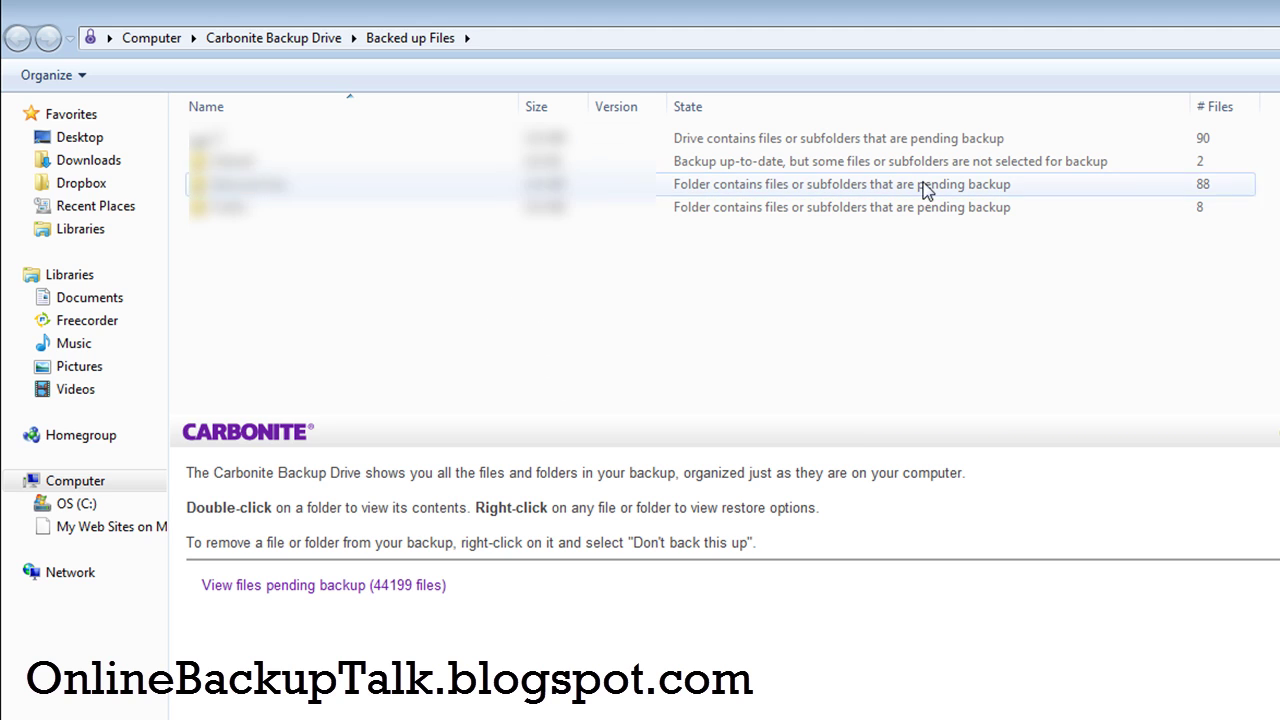
left_click(290, 45)
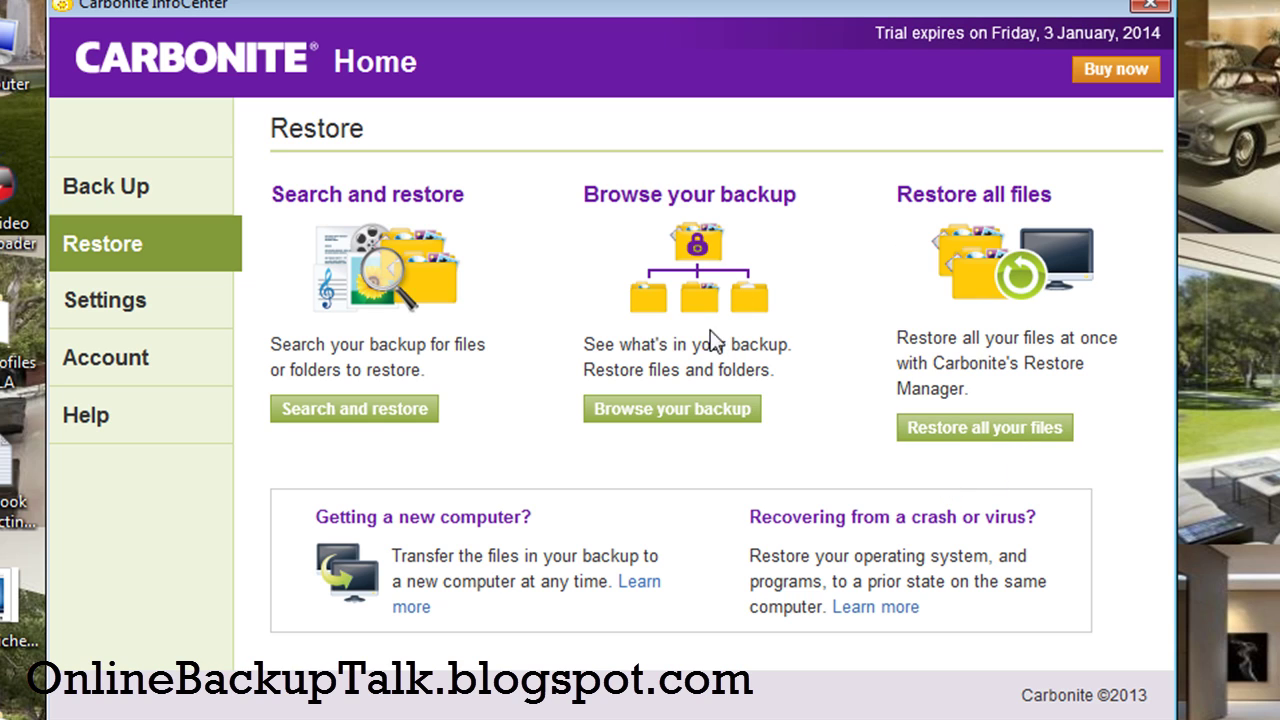
Step: Edit the online backup settings to back up continuously and display colored dots on files and folders, and save them
left_click(125, 314)
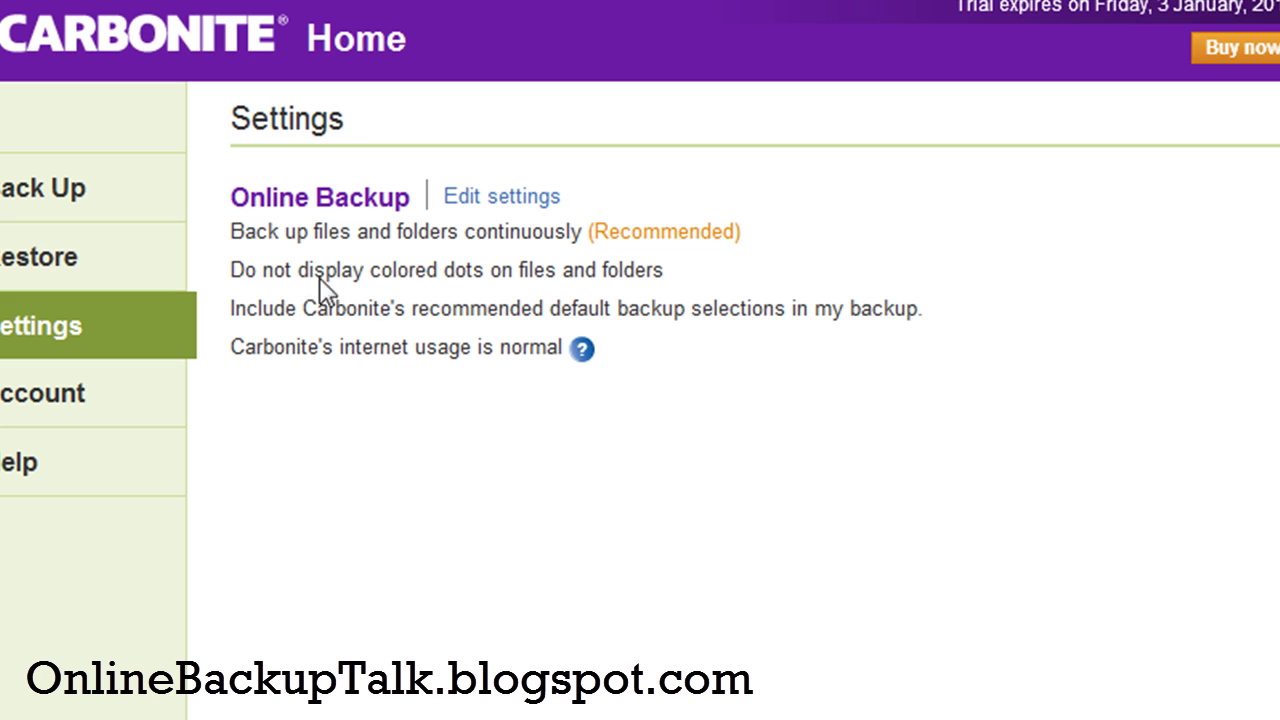
left_click(500, 198)
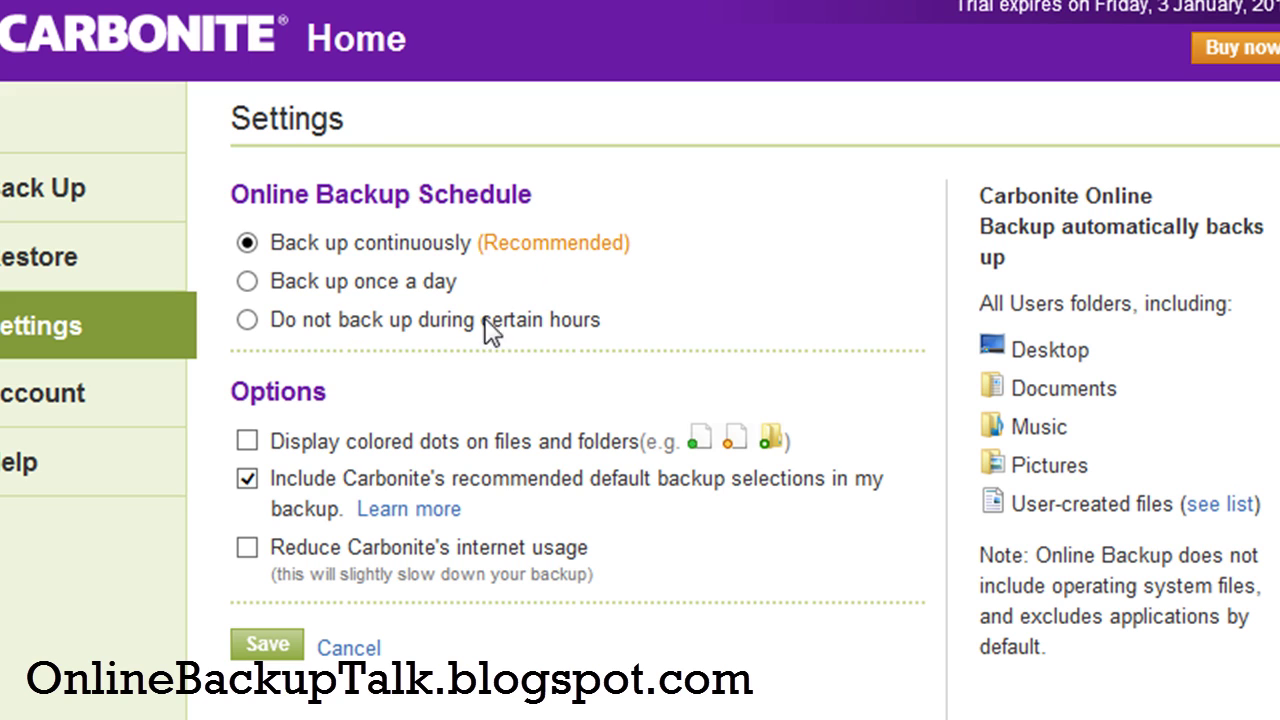
left_click(247, 321)
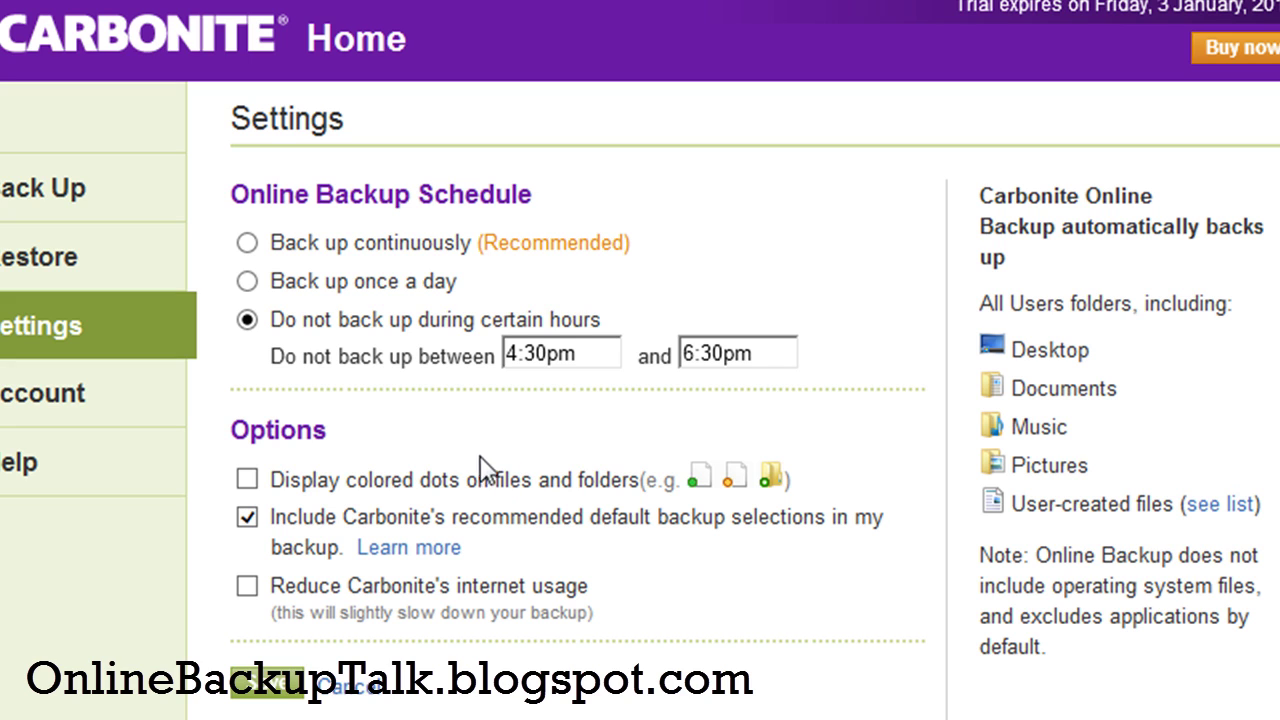
left_click(248, 243)
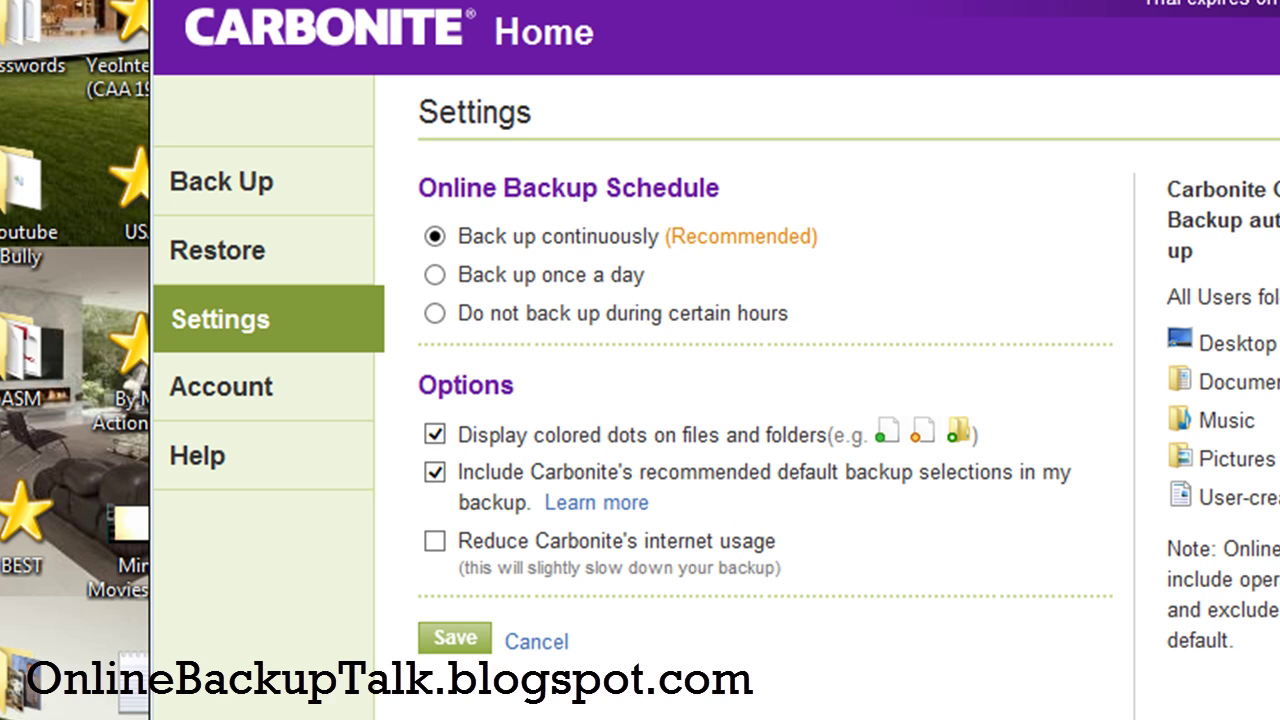
left_click(455, 638)
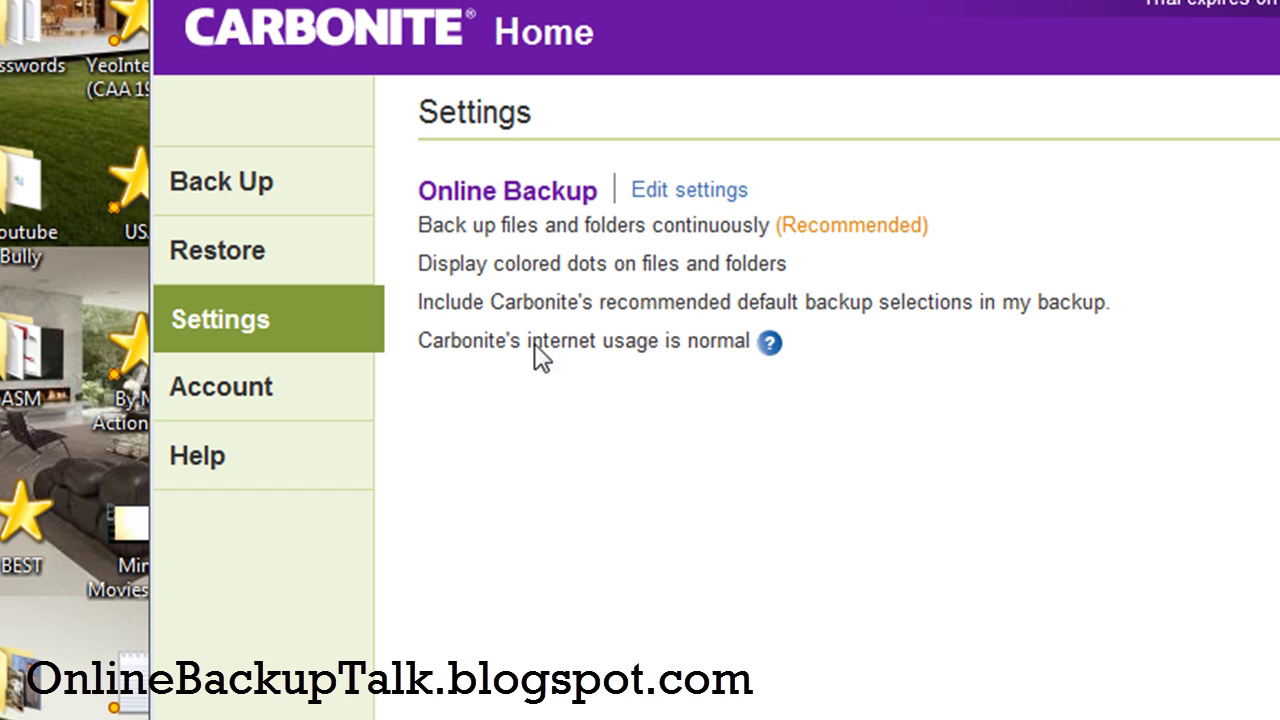
Step: Turn off the display of colored dots on files and folders in the online backup settings and save the change
left_click(662, 190)
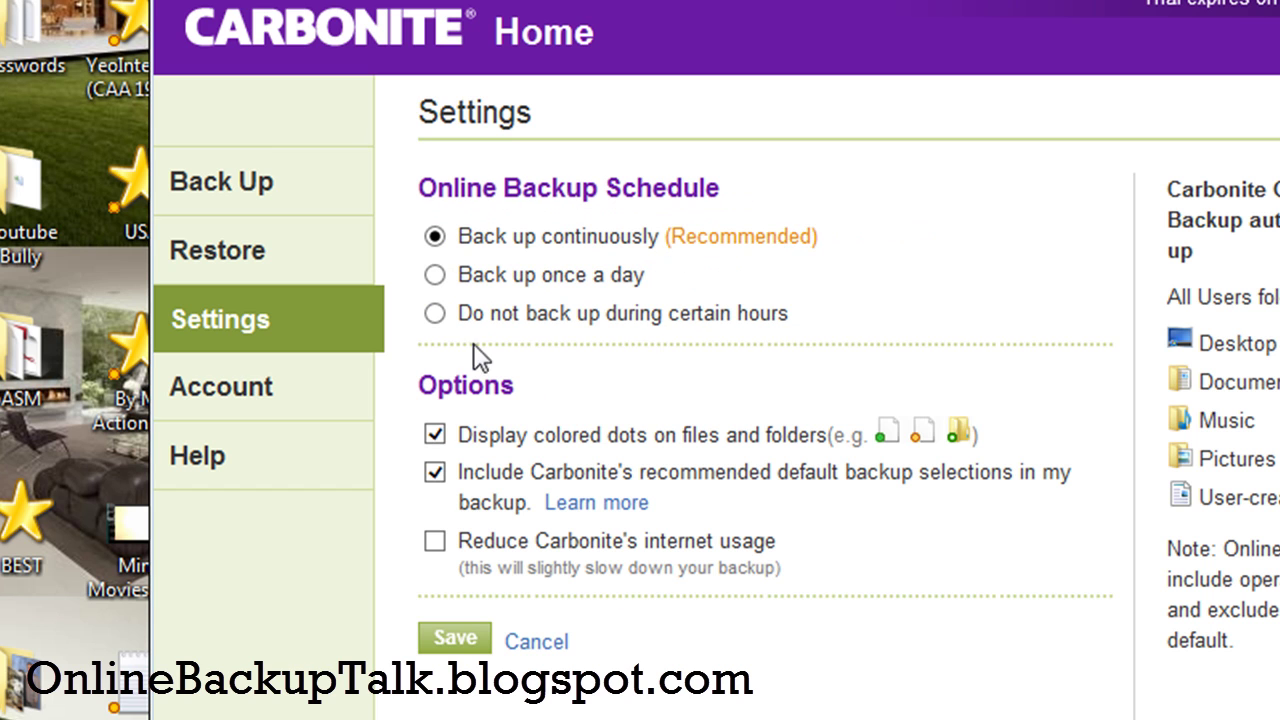
left_click(457, 638)
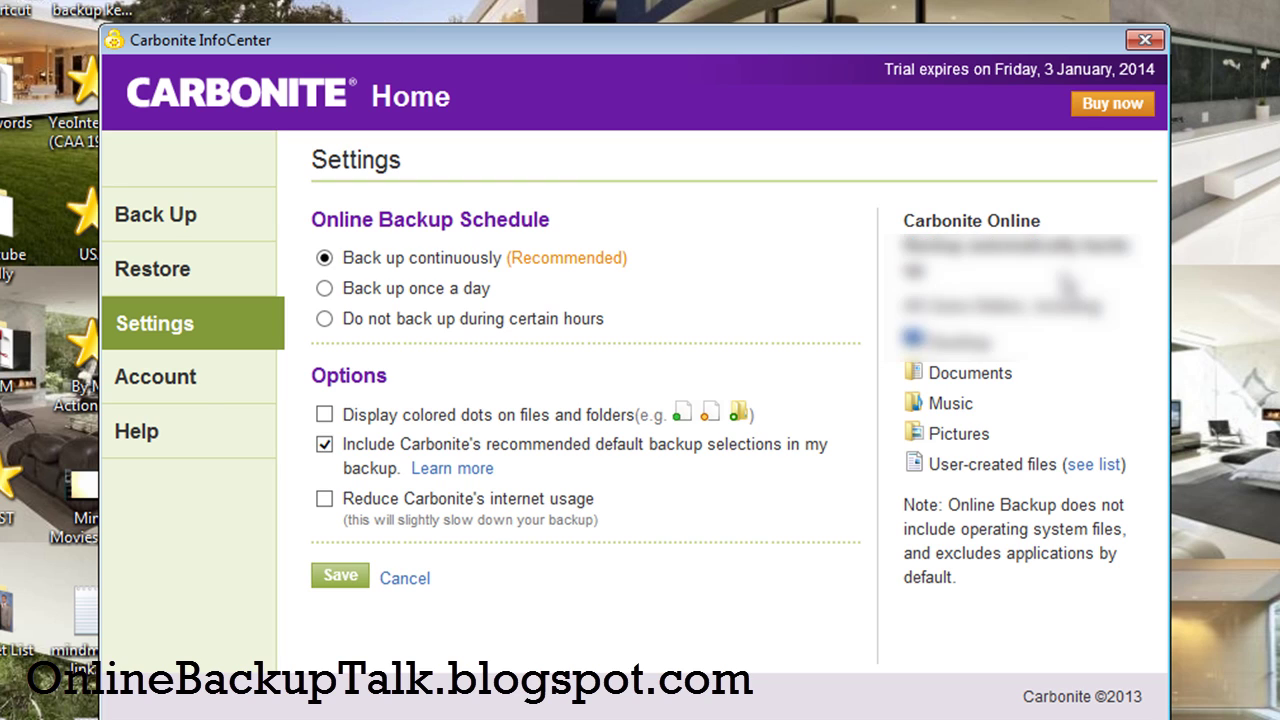
Step: View the Carbonite subscription details on the Account page and look at the Help page
left_click(224, 380)
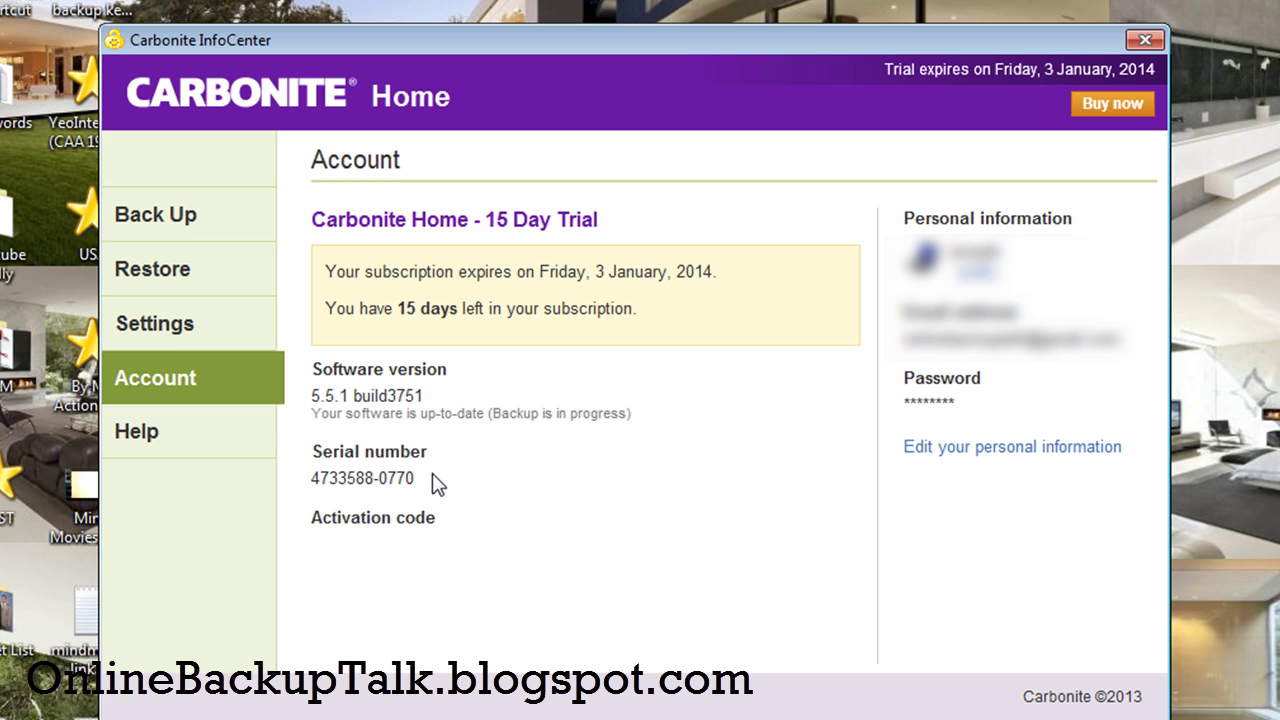
left_click(163, 446)
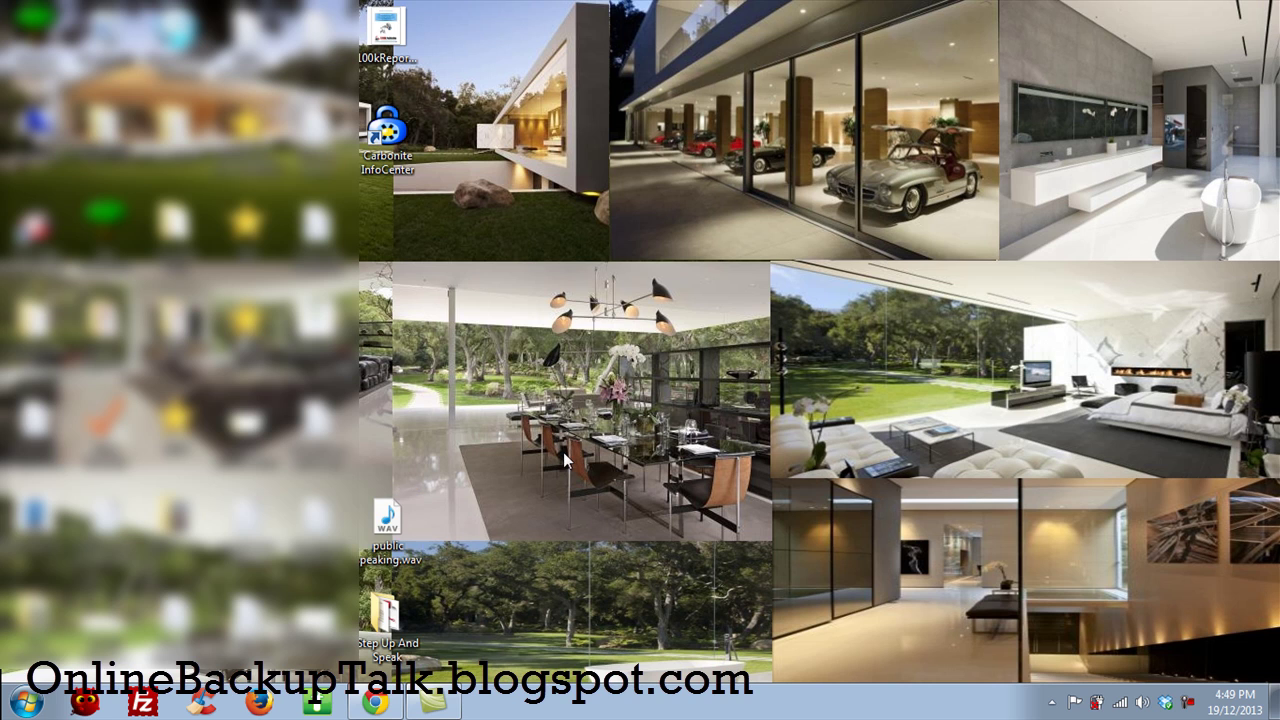
Step: Set the desktop file "public speaking.wav" to be backed up by Carbonite
right_click(388, 537)
mouse_move(490, 175)
mouse_move(477, 152)
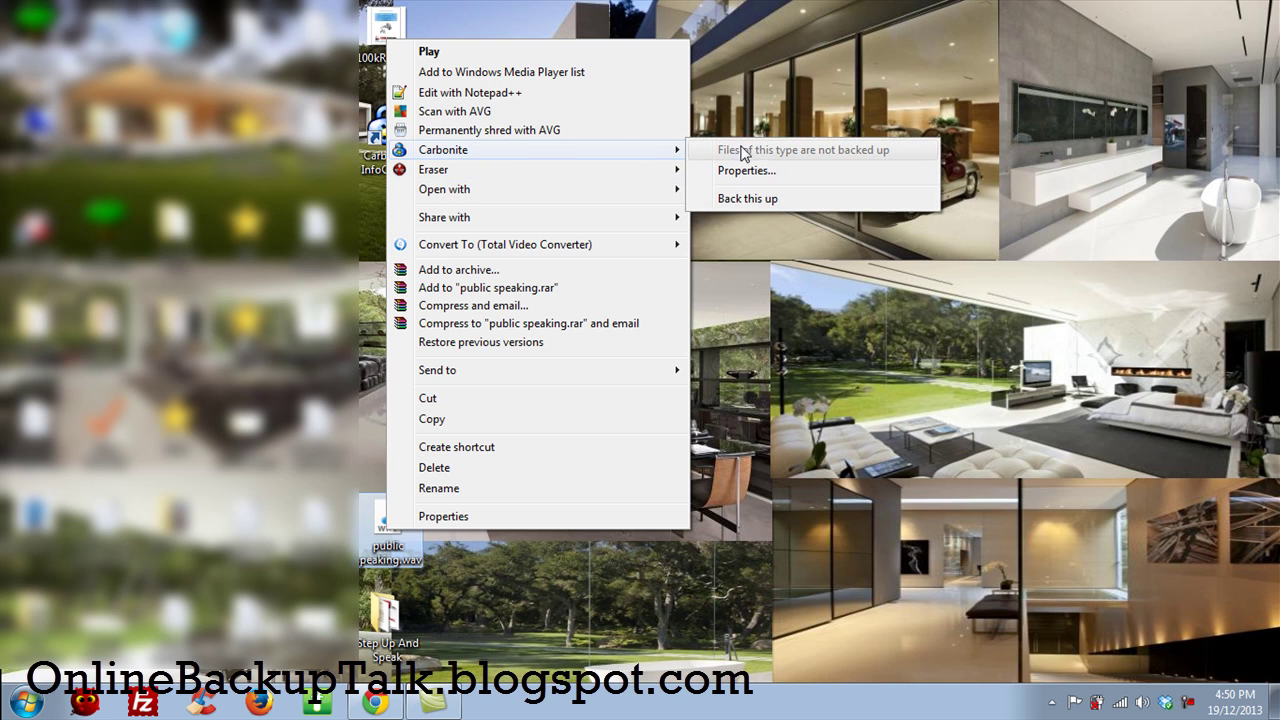
left_click(765, 204)
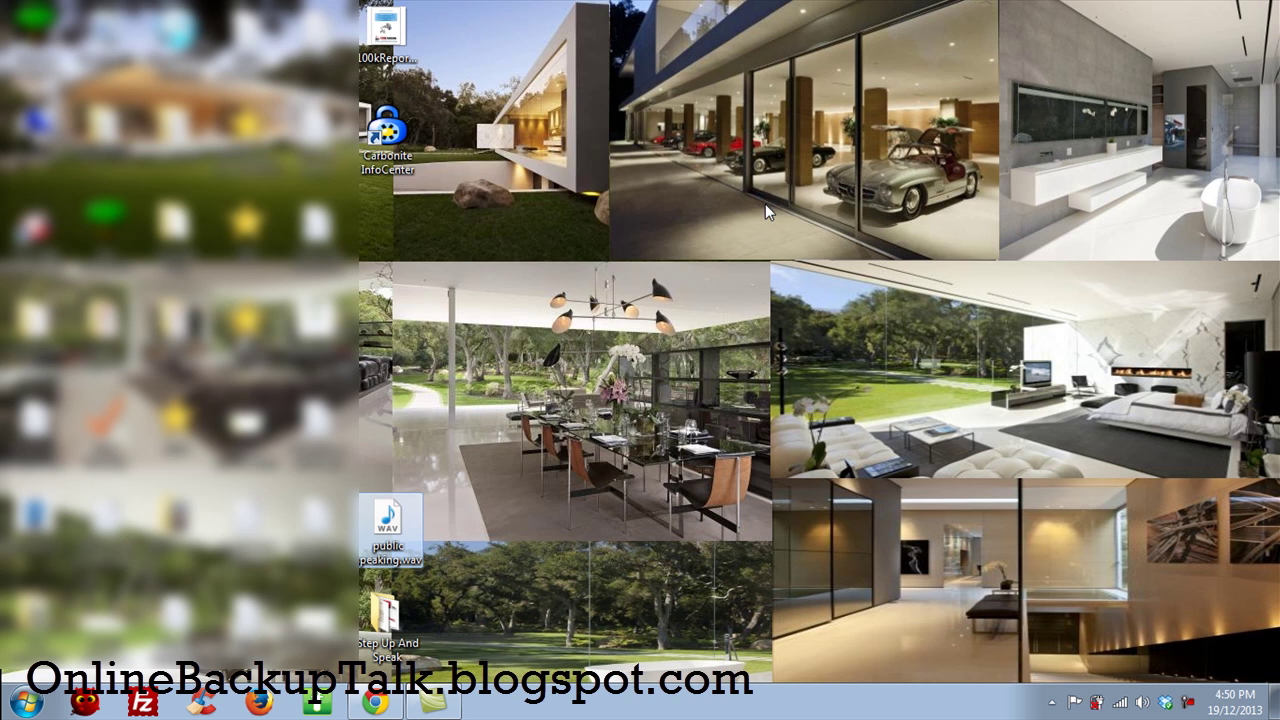
Step: Exclude "public speaking.wav" on the desktop from the Carbonite backup
right_click(403, 553)
mouse_move(568, 168)
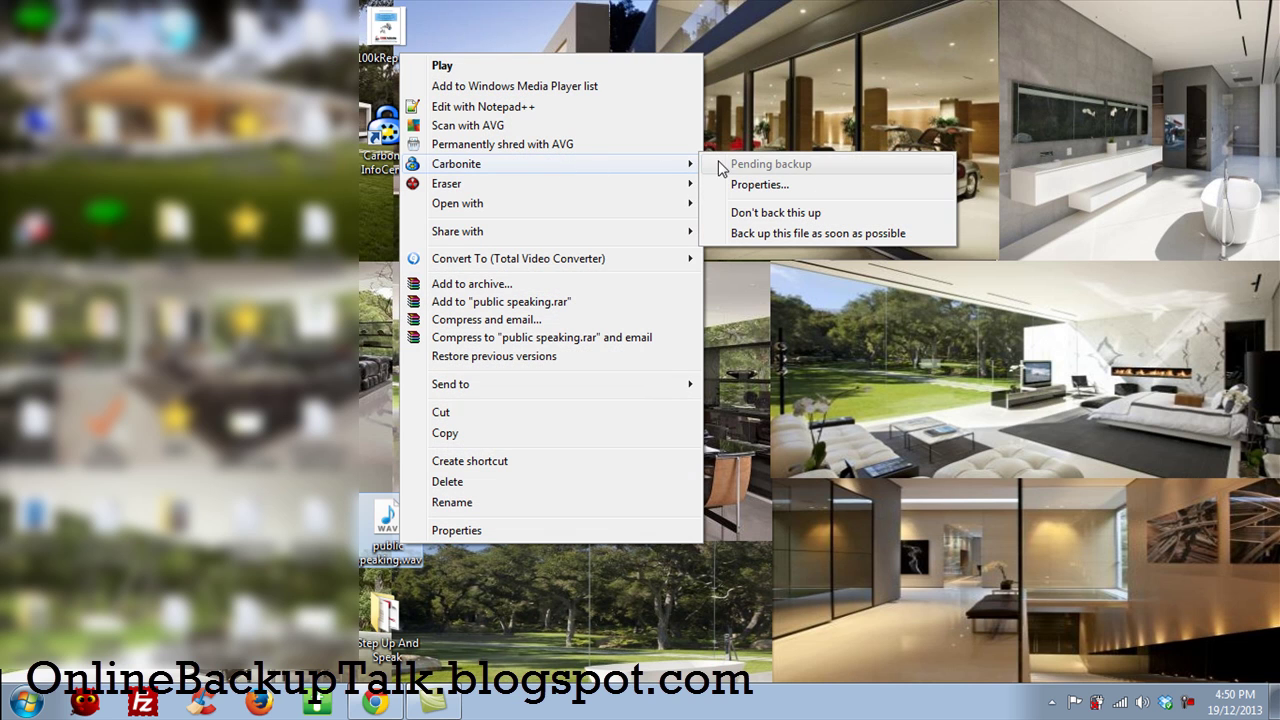
left_click(770, 217)
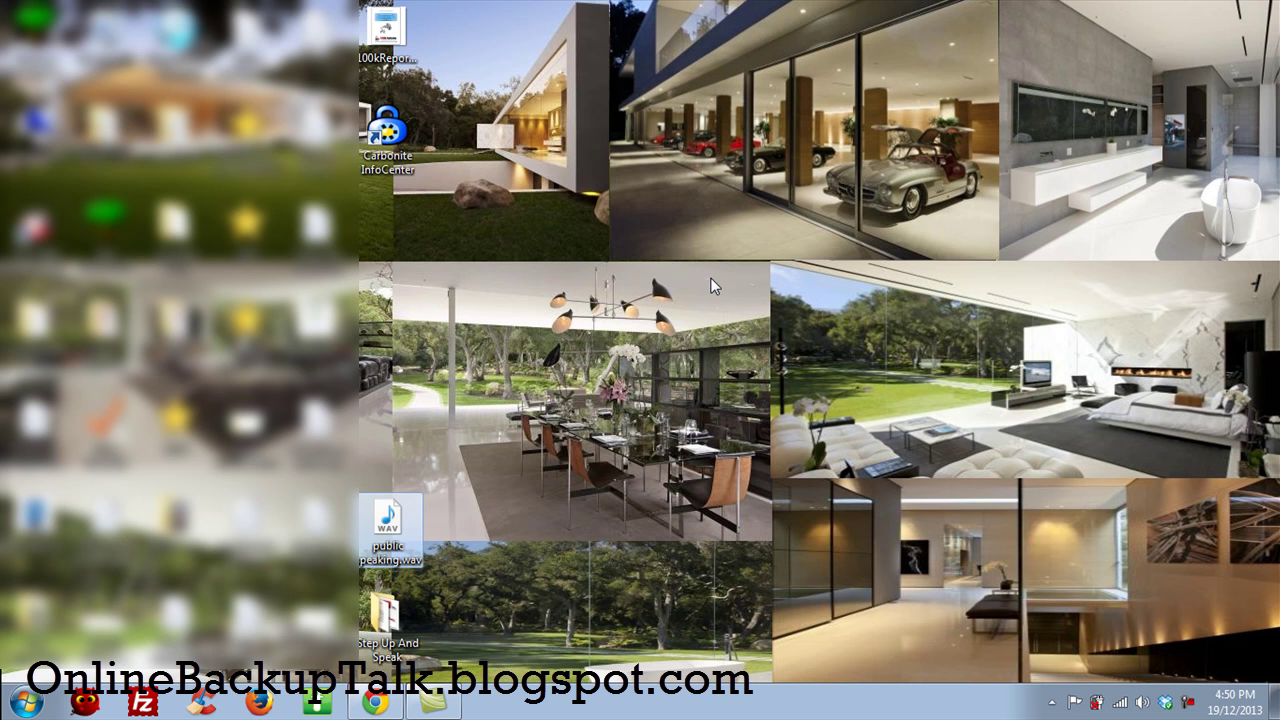
Step: Add "public speaking.wav" back to the Carbonite backup and have it backed up as soon as possible
right_click(386, 541)
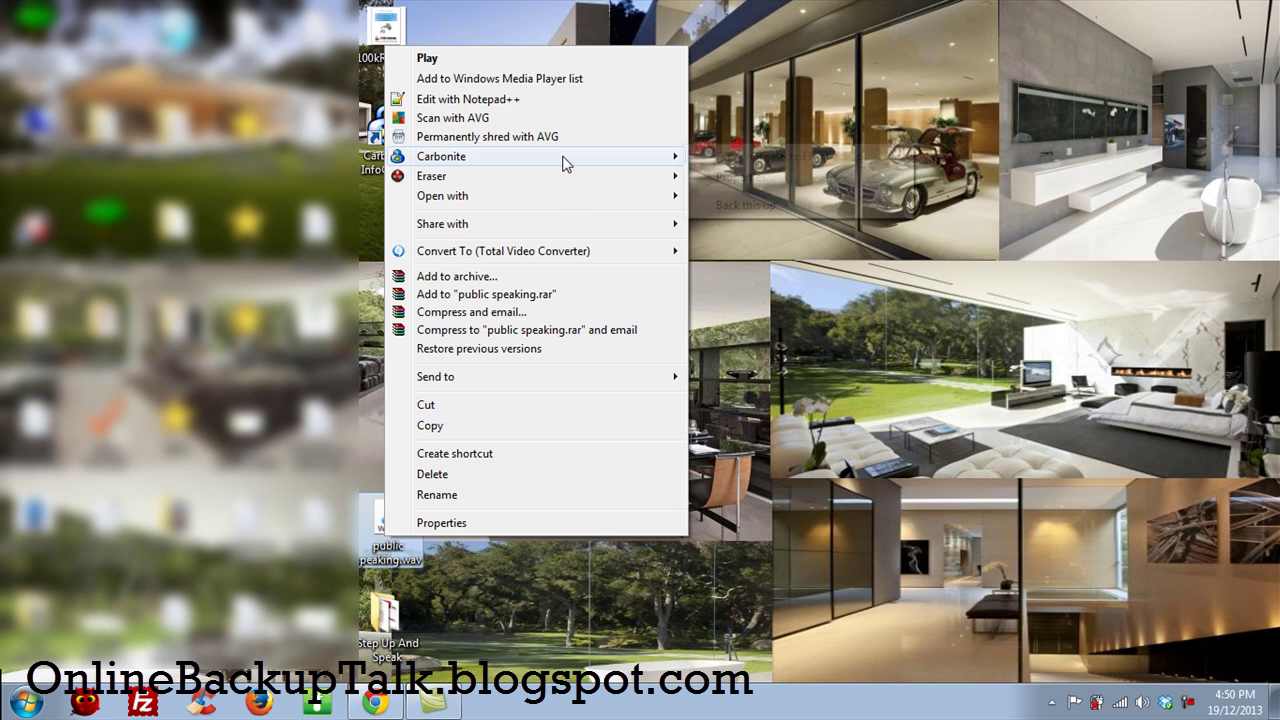
mouse_move(563, 160)
left_click(783, 207)
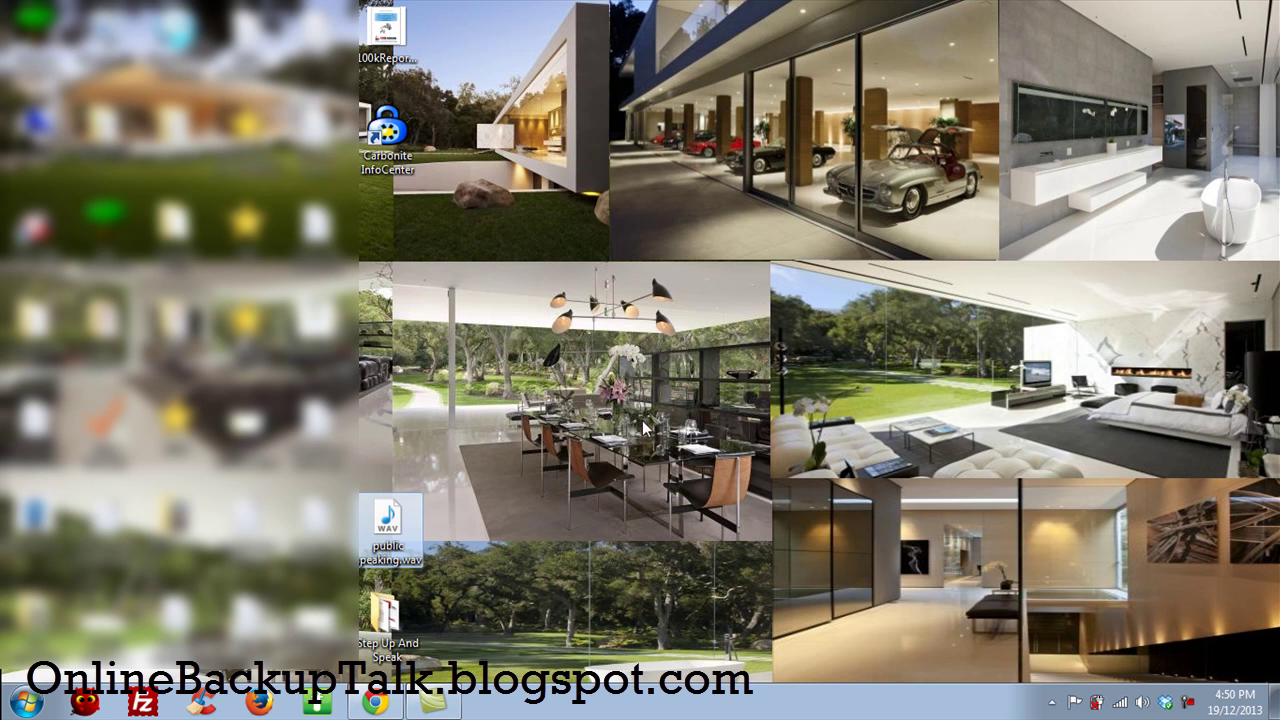
right_click(386, 547)
mouse_move(560, 162)
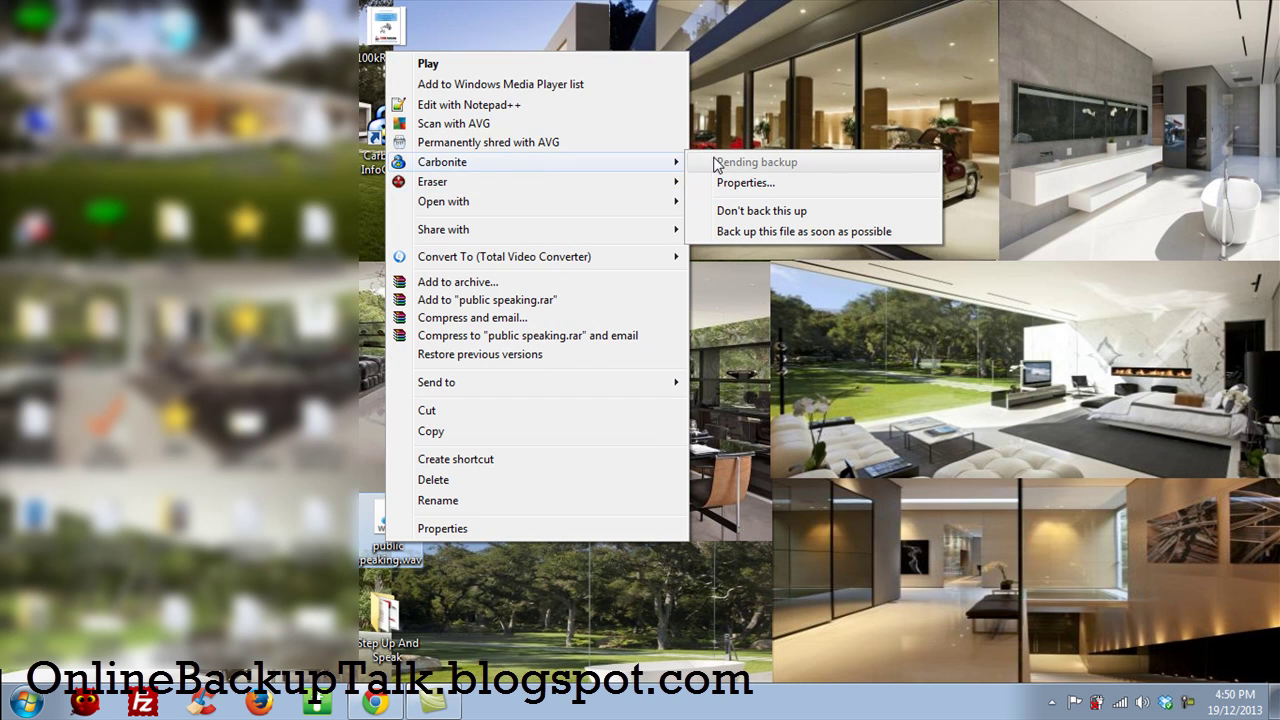
left_click(789, 233)
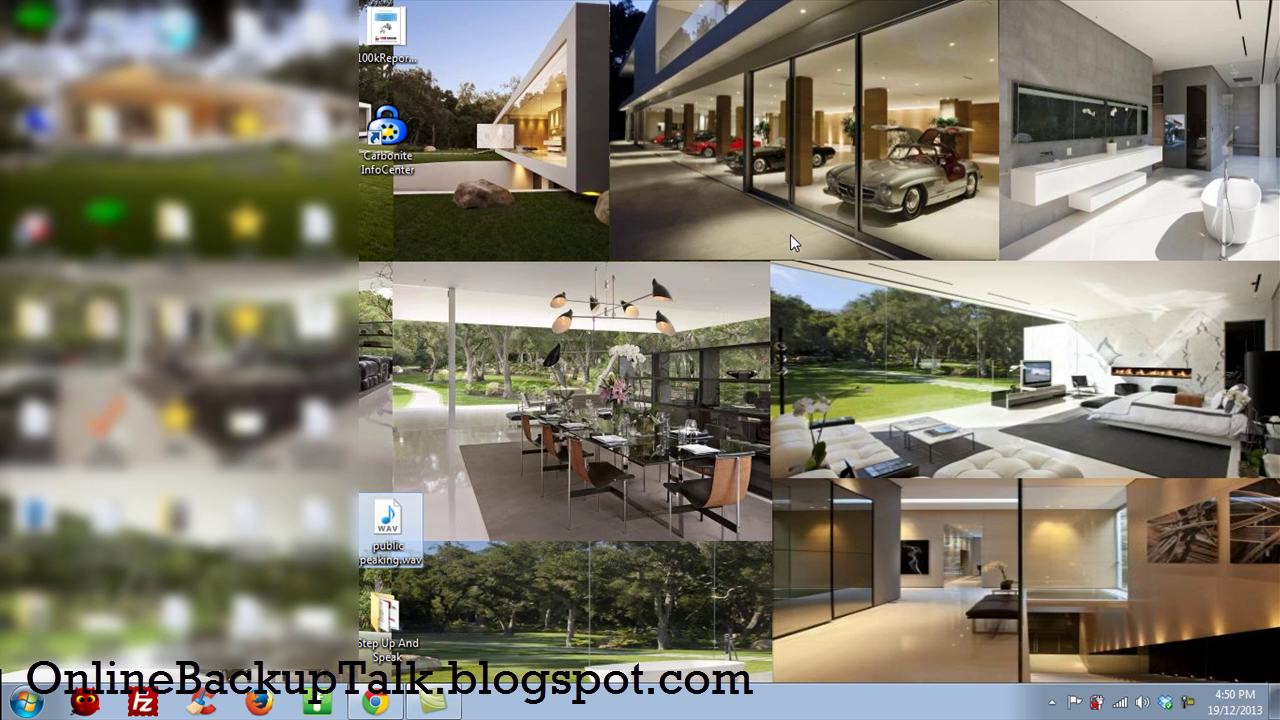
left_click(611, 482)
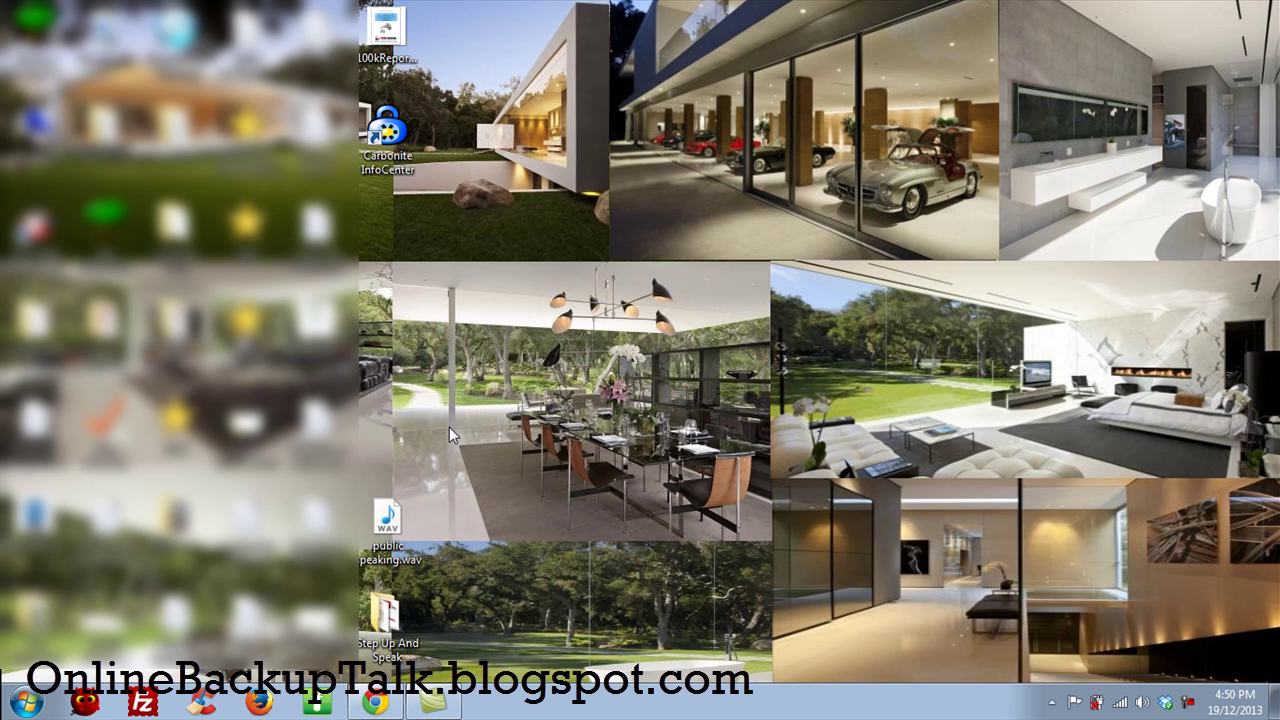
Step: Remove the prioritized "public speaking.wav" from the Carbonite backup again using the Don't back this up option
mouse_move(397, 568)
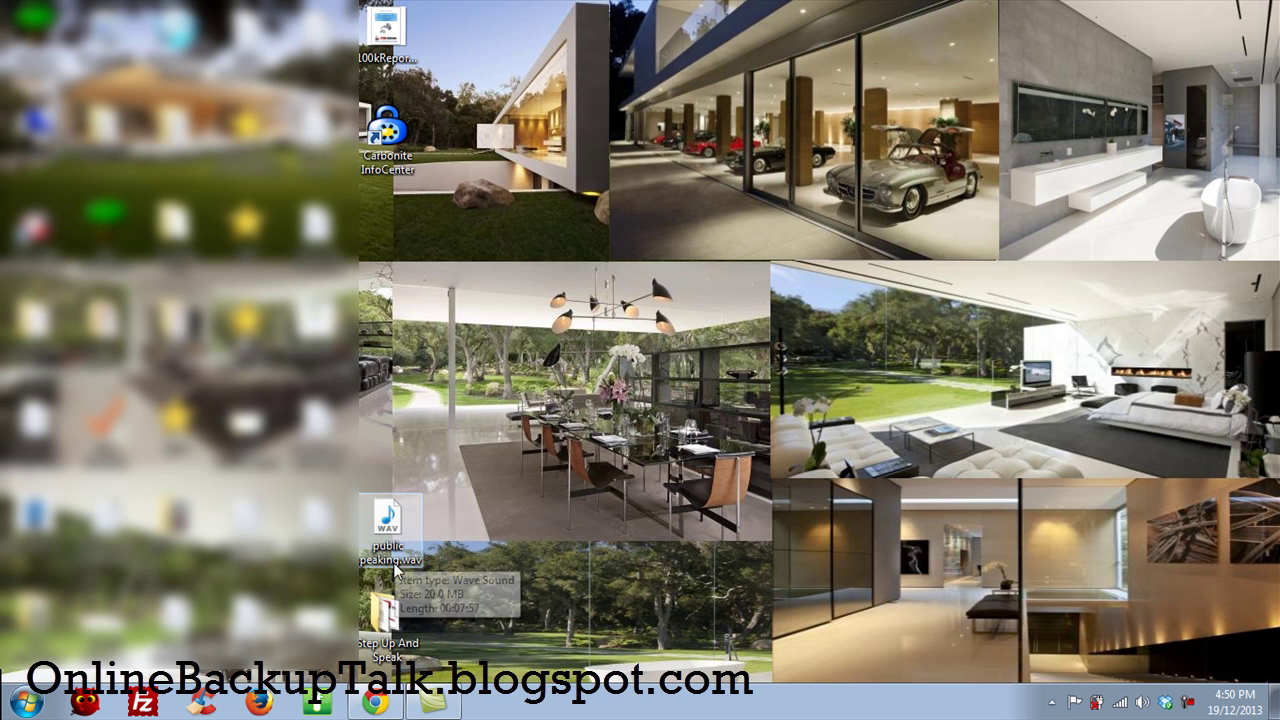
right_click(384, 540)
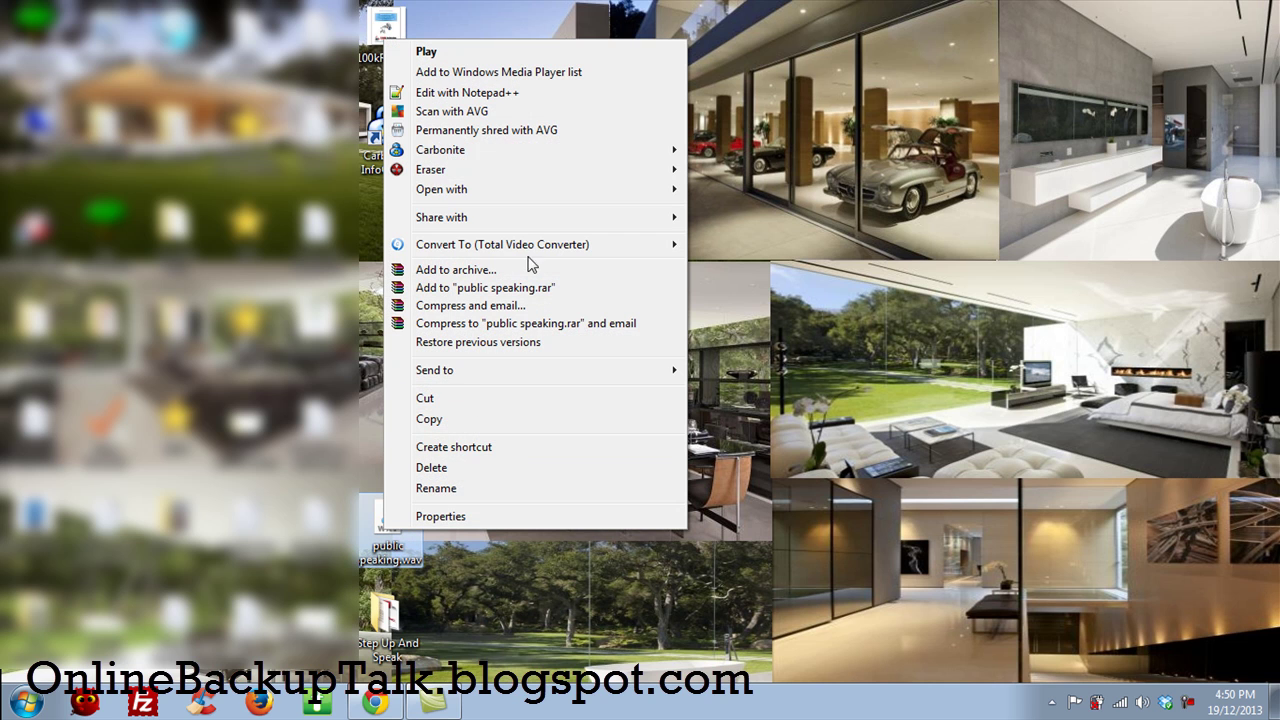
mouse_move(586, 150)
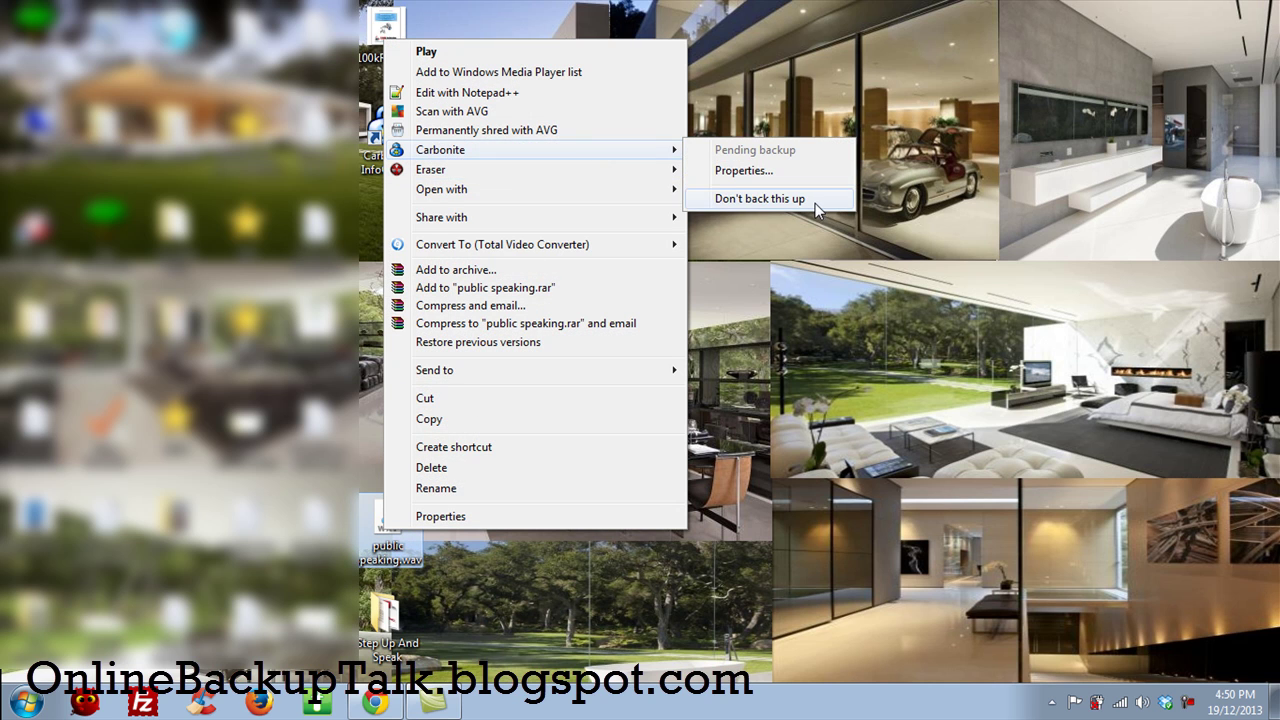
left_click(815, 203)
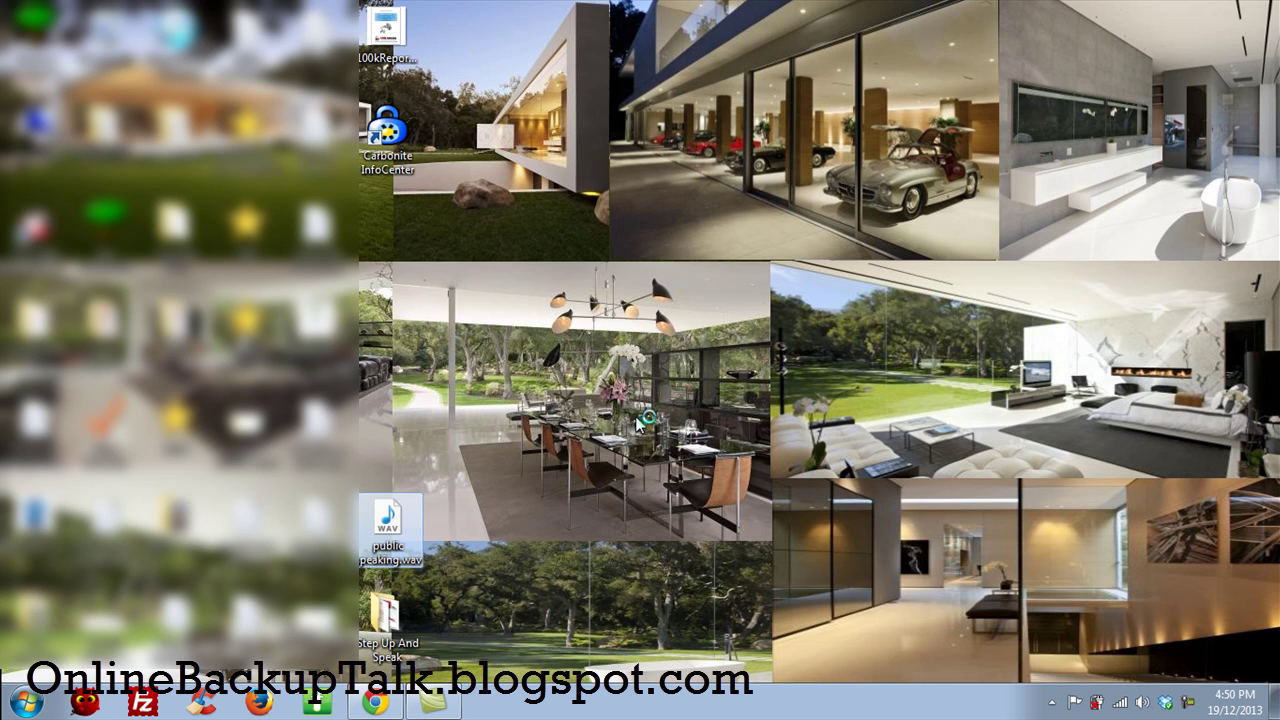